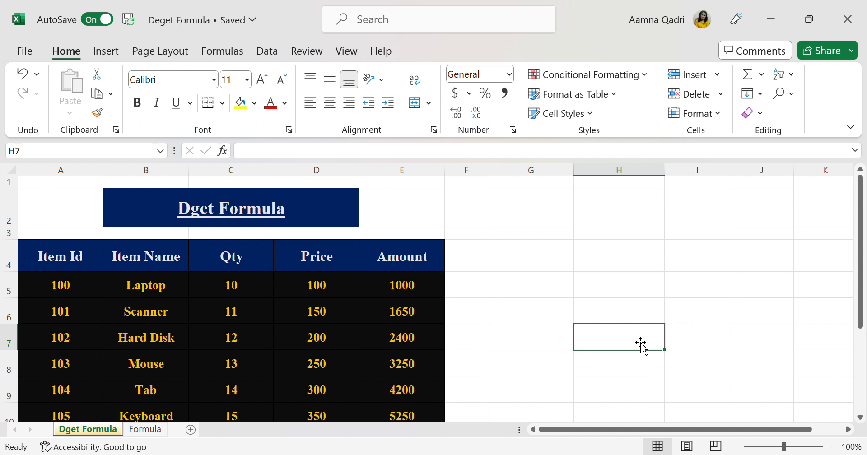
scroll(422, 329, down, 1)
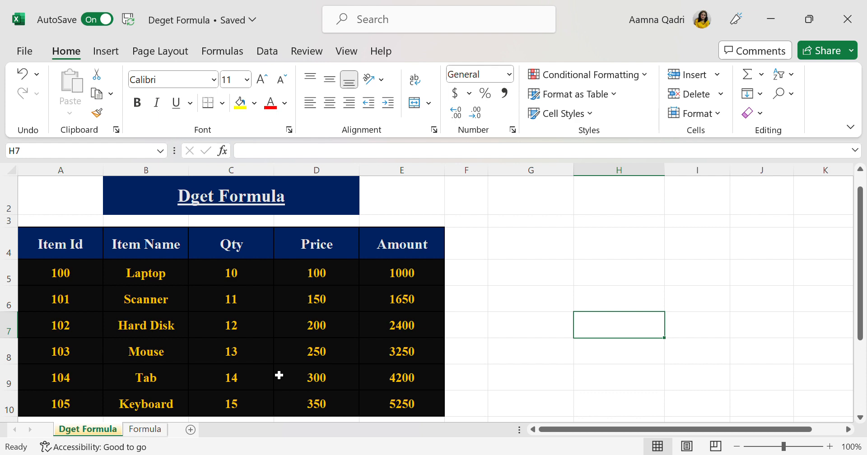
click(486, 346)
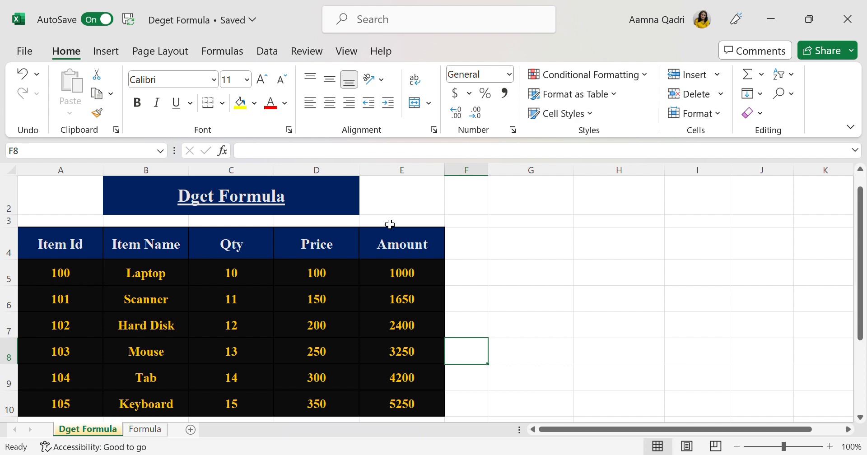
click(544, 254)
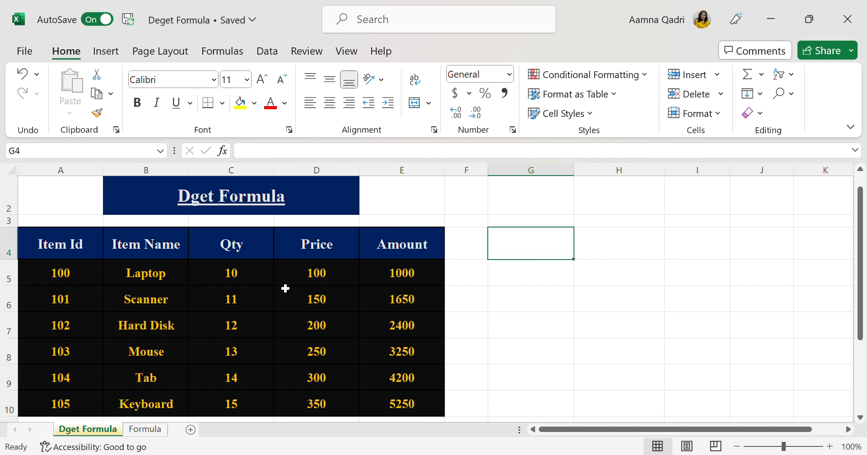
- Clear the existing VLOOKUP syntax text from cell B8 on the Formula sheet
click(141, 429)
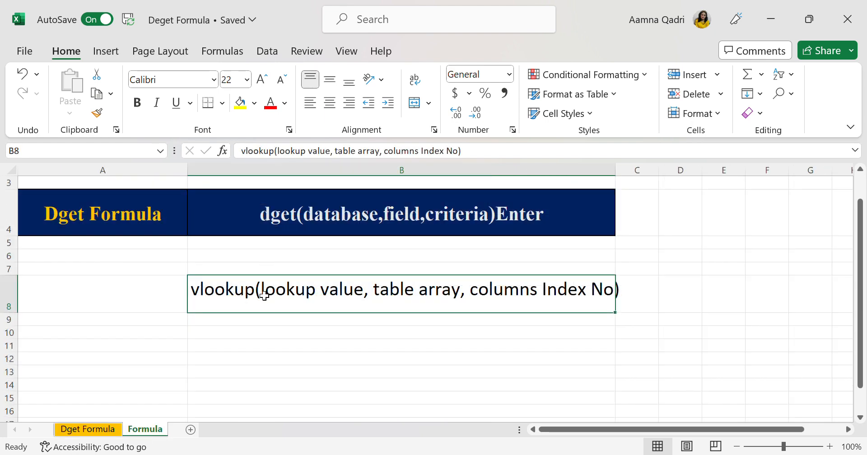
click(406, 360)
click(331, 296)
key(Delete)
click(337, 359)
click(245, 271)
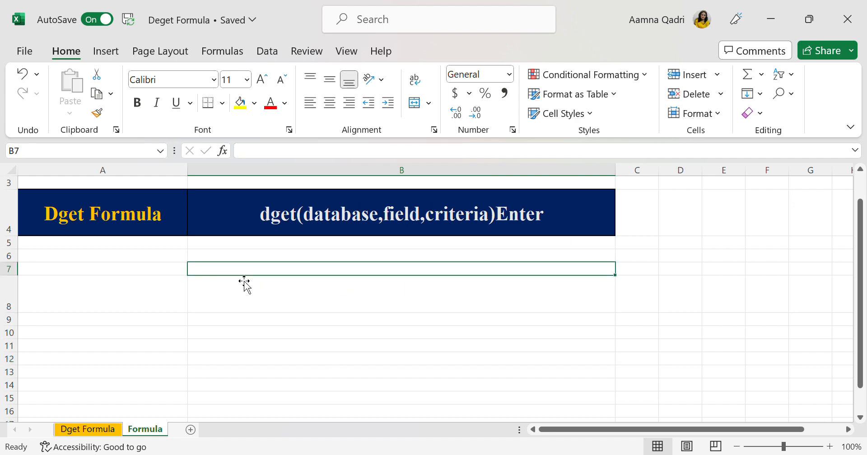
- Write the syntax note "vlookup(lookup value, table array, columns no)" in cell B8
click(242, 301)
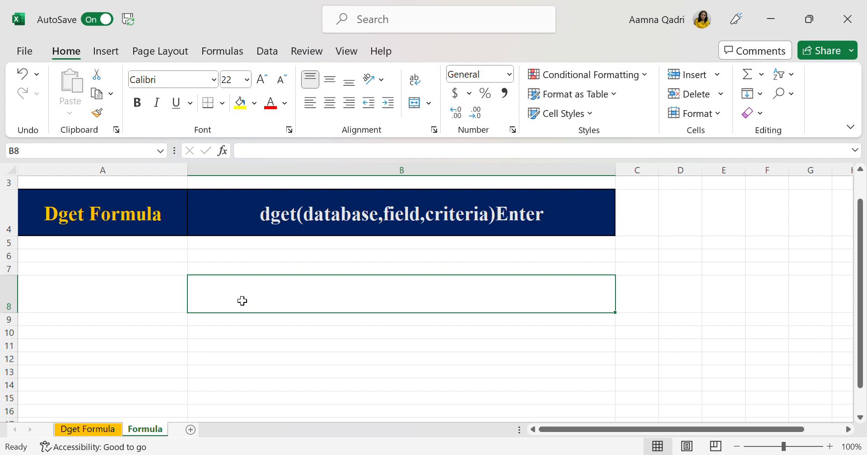
click(283, 370)
click(251, 282)
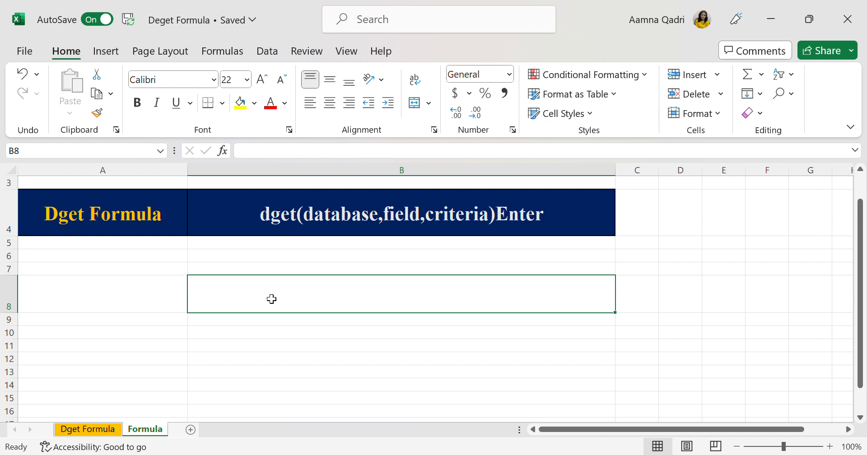
text(vlookup)
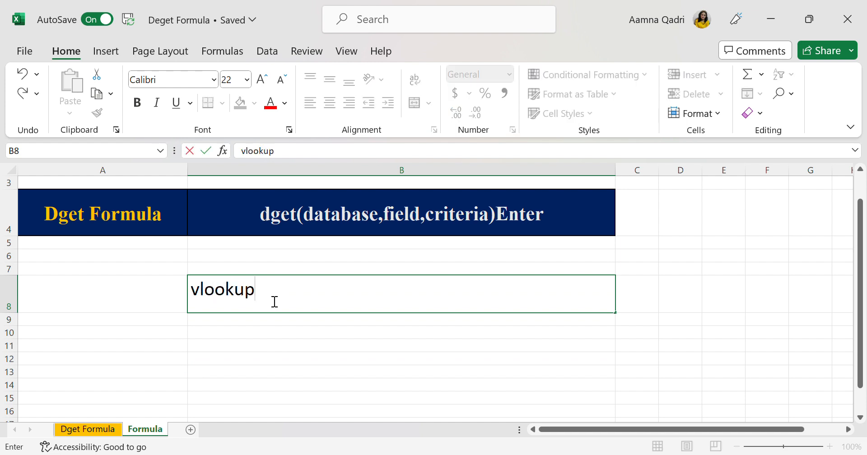
text((loo)
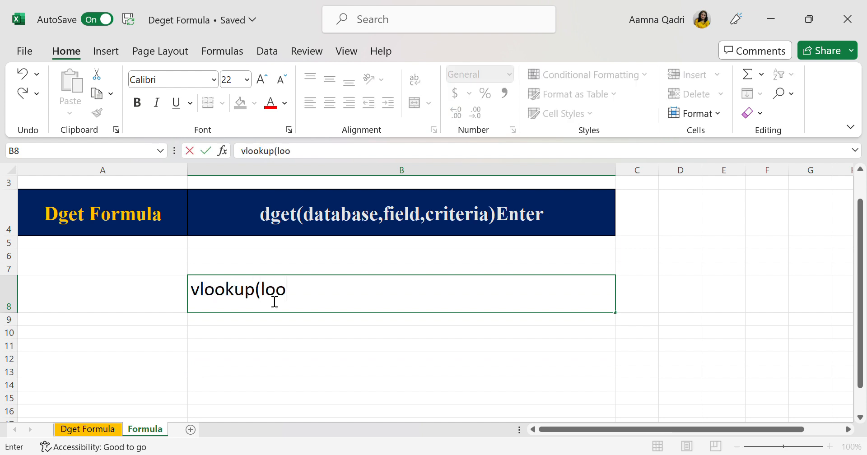
text(kup,)
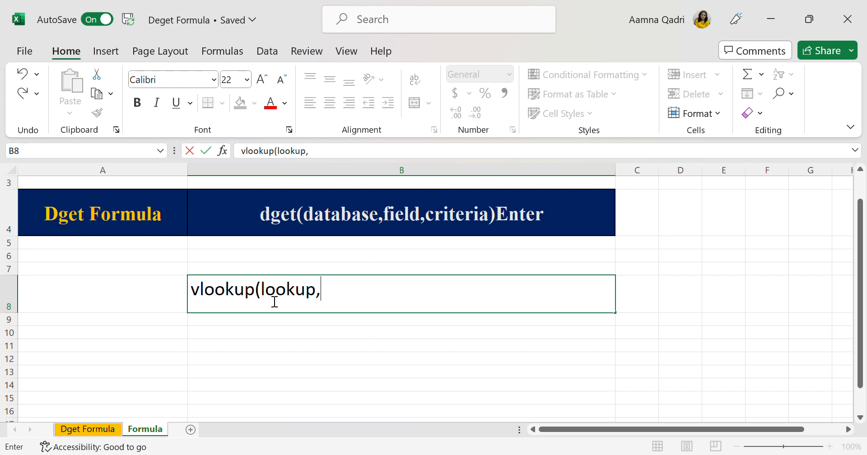
text( value)
key(BackSpace)
key(BackSpace)
key(BackSpace)
key(BackSpace)
key(BackSpace)
key(BackSpace)
key(BackSpace)
text(value.)
key(BackSpace)
text(, tab)
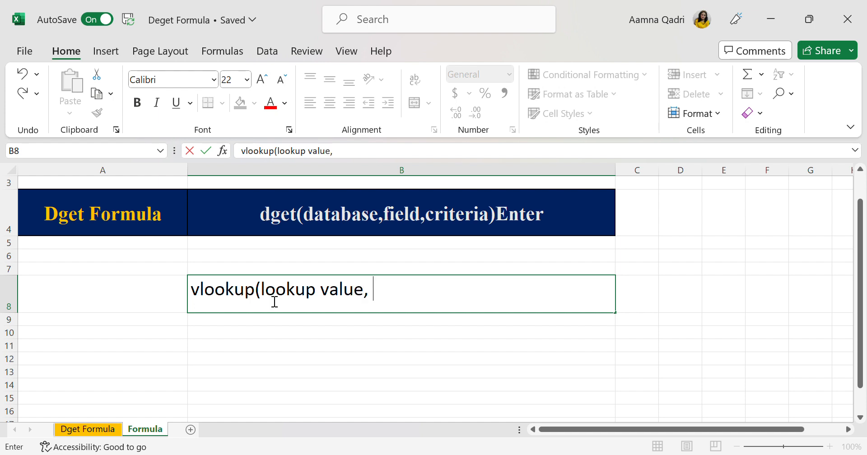
text(le a)
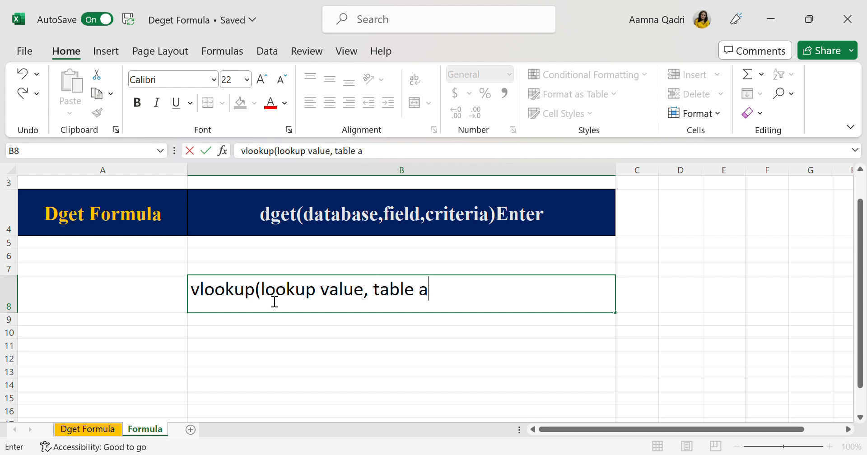
text(rray, columns no))
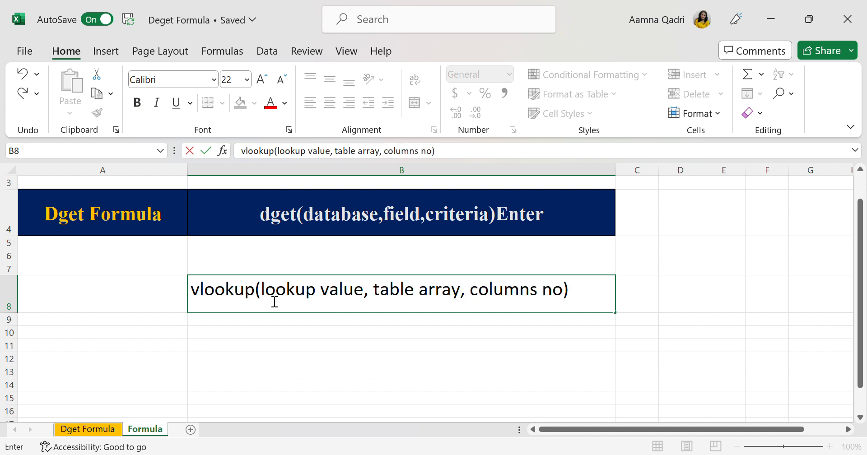
key(Return)
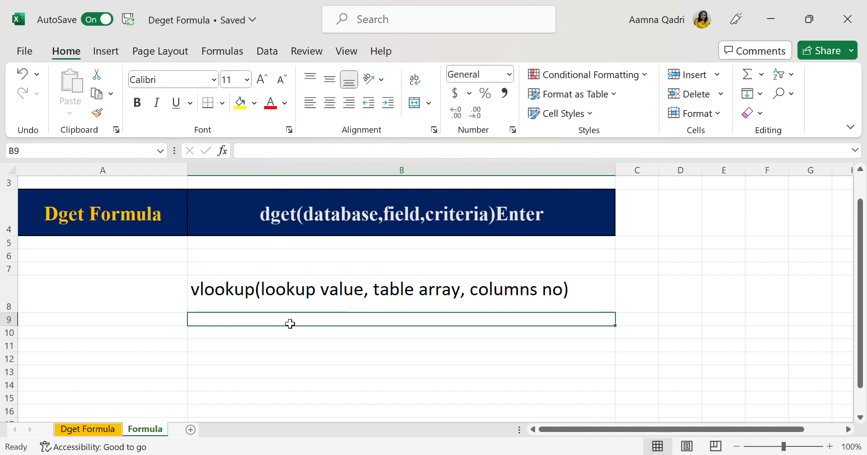
- Compare the VLOOKUP syntax in B8 with the DGET syntax in B4, relating its arguments to the item table on the Dget Formula sheet
click(303, 334)
click(271, 289)
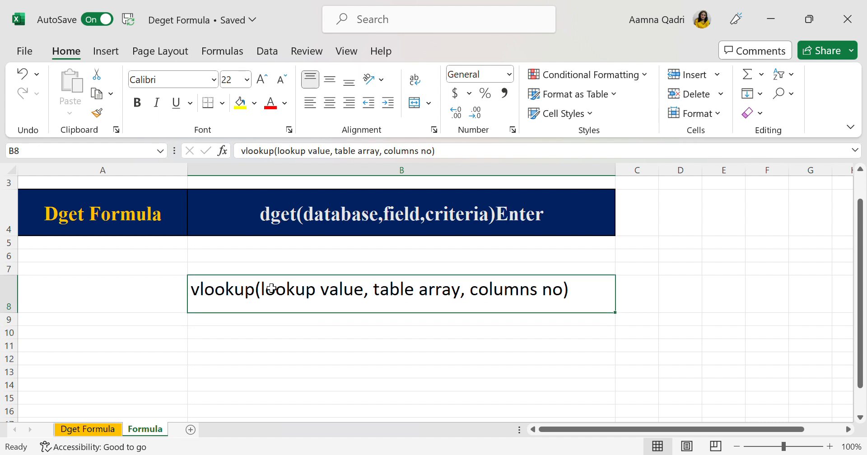
click(377, 346)
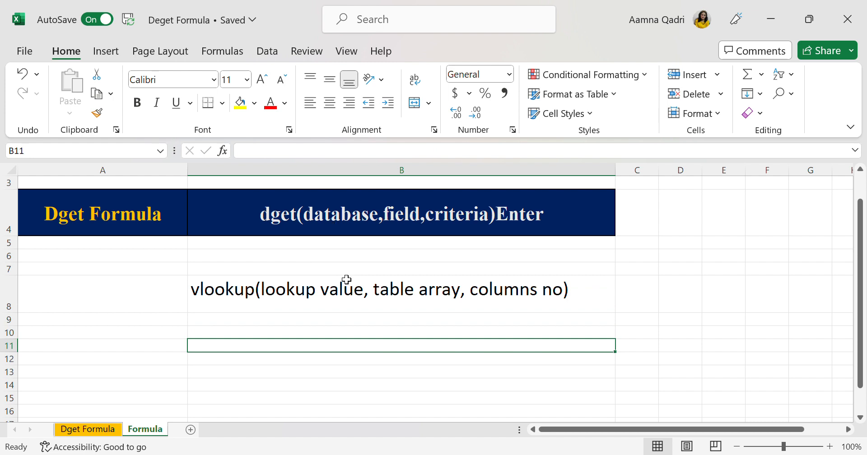
click(344, 308)
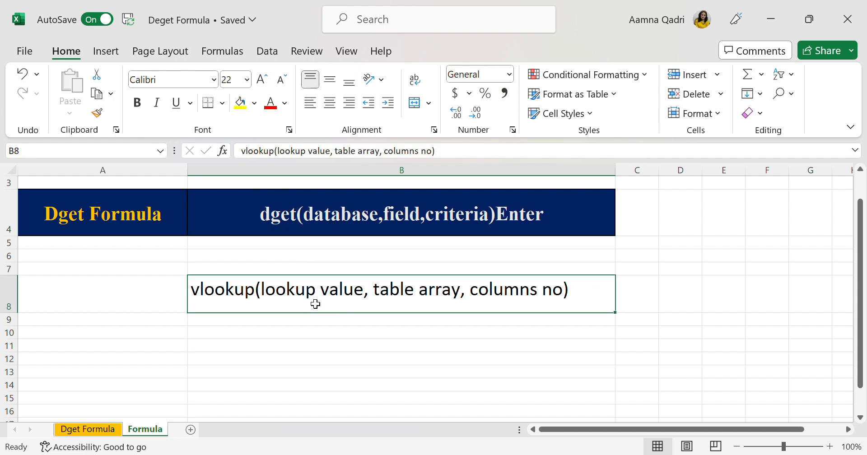
click(157, 306)
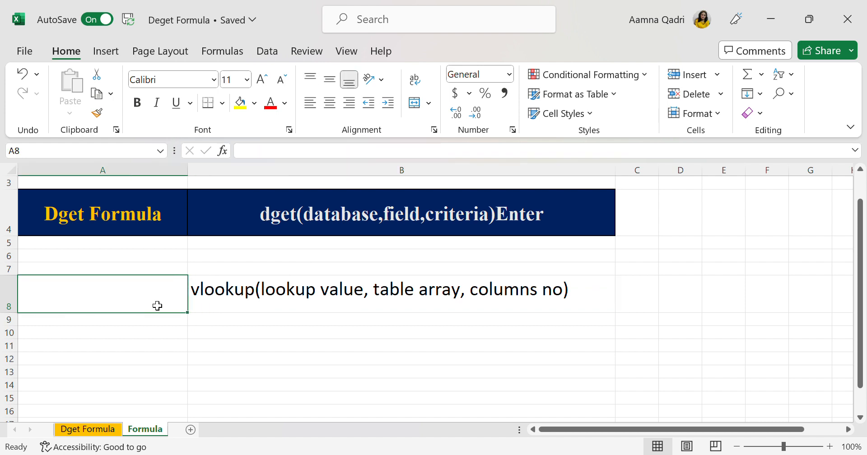
click(422, 308)
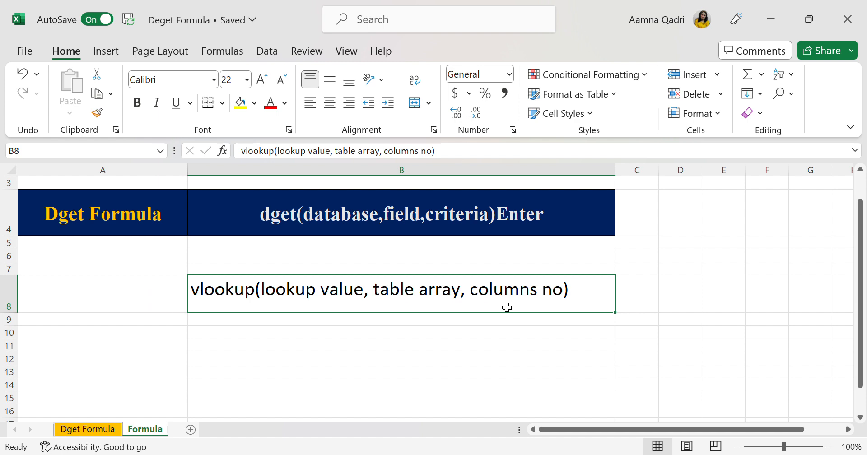
click(393, 219)
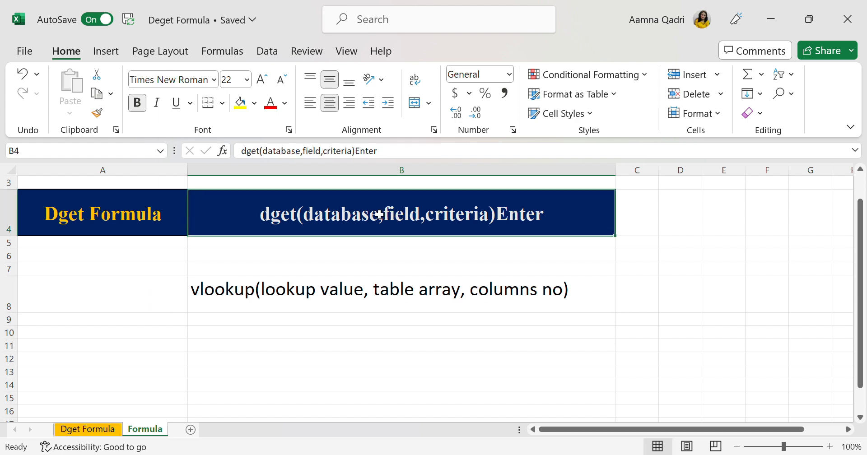
click(413, 299)
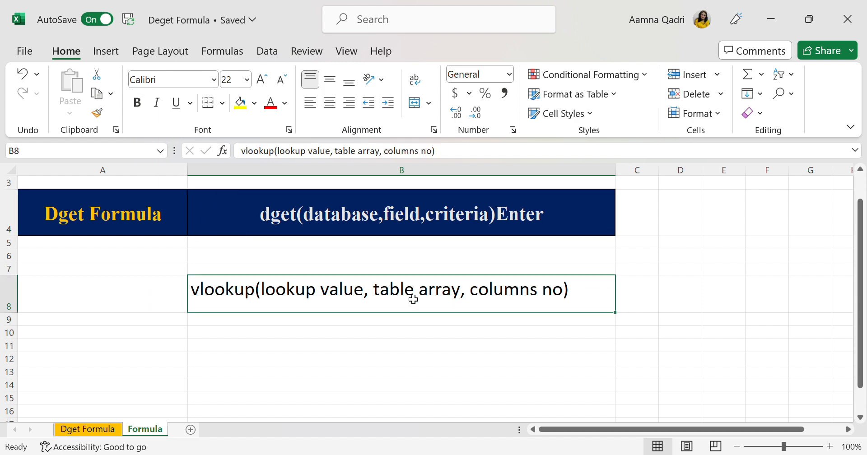
click(375, 223)
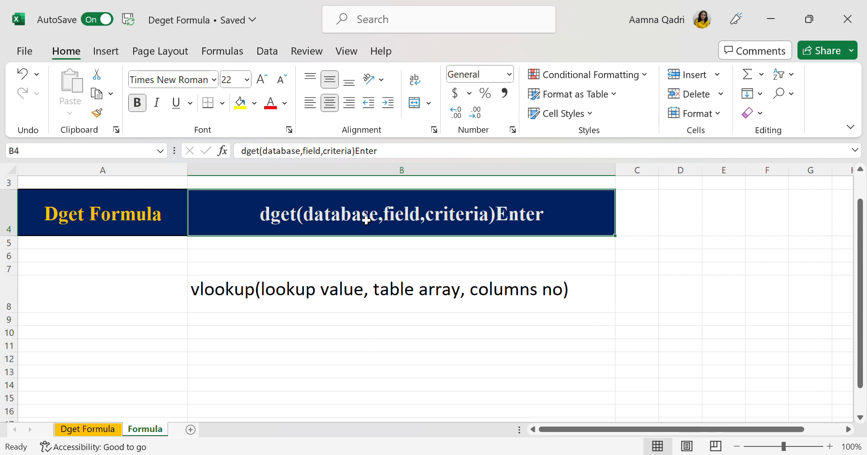
click(119, 431)
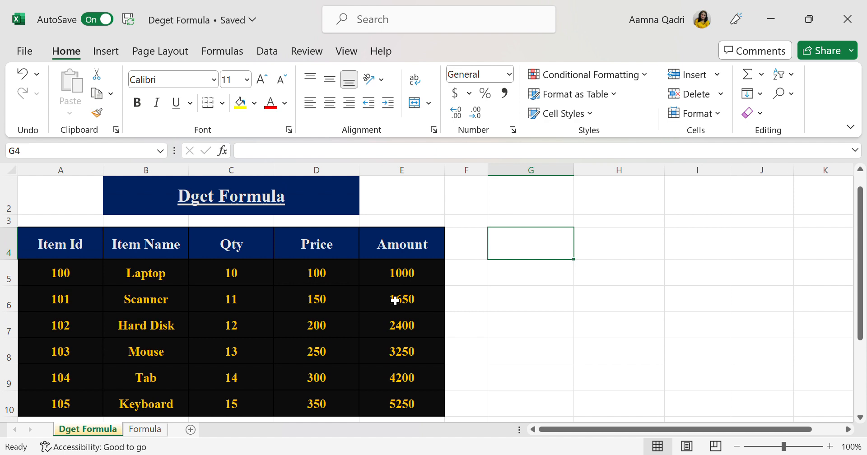
click(157, 429)
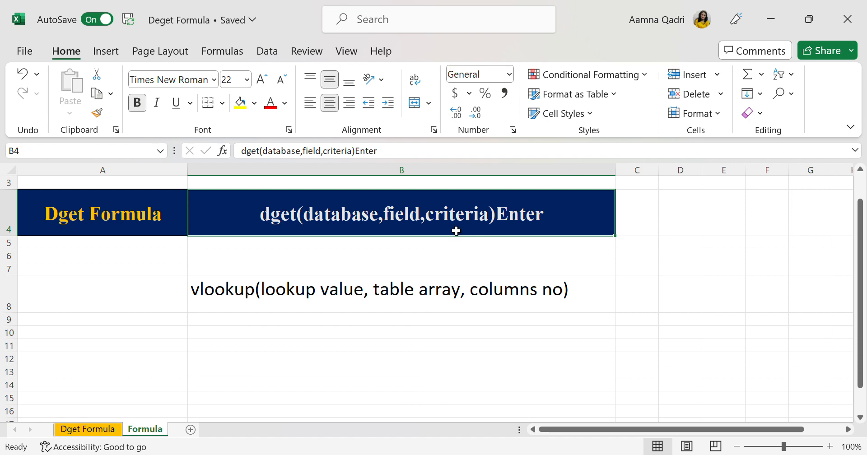
- Copy the Item Id and Item Name headers on the Dget Formula sheet to G4:H4
click(110, 430)
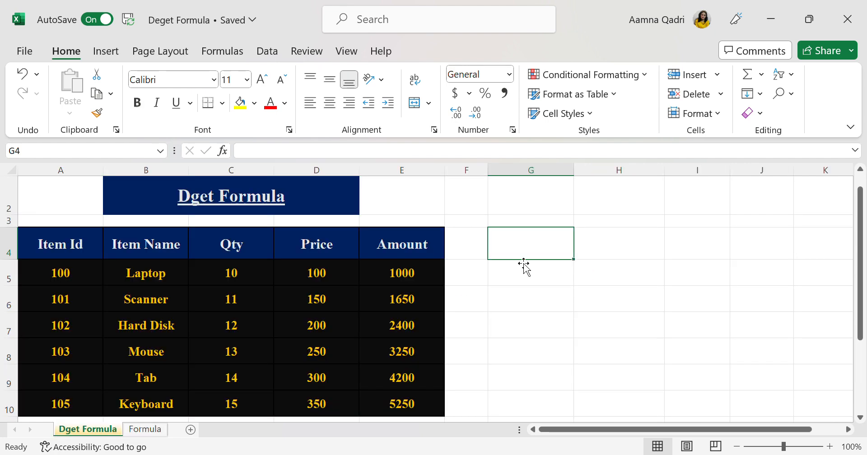
drag(63, 275, 137, 249)
key(ctrl+c)
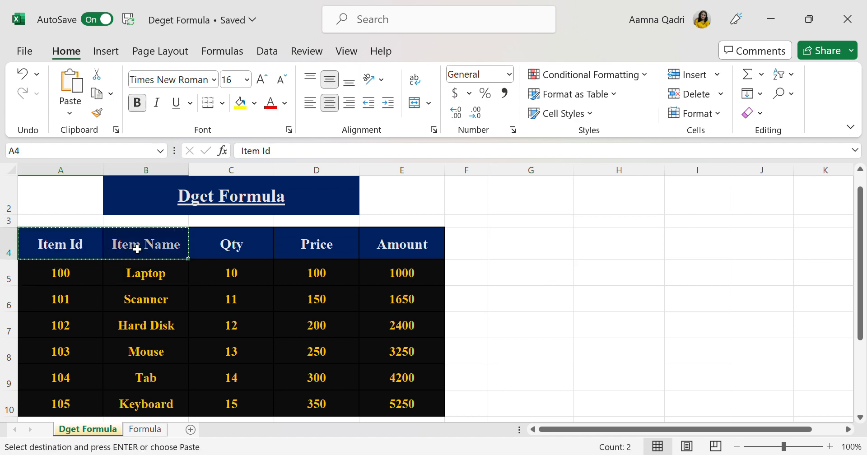
click(515, 248)
key(ctrl+v)
- Enter =dget(A4:E10,B4,G4:G5) in H5 to return the item name for the given Item Id
click(650, 271)
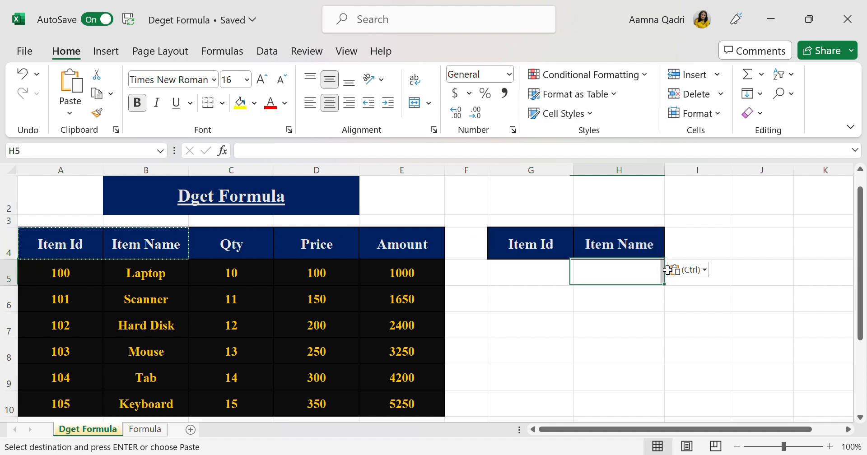
text(=d)
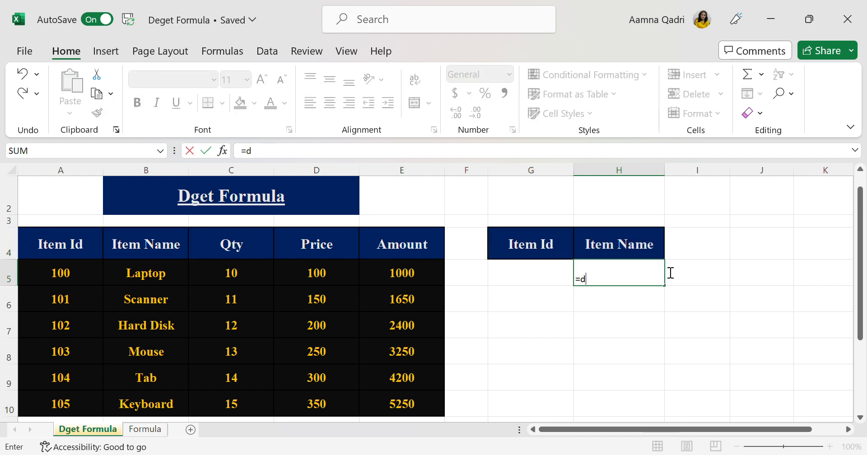
text(get()
drag(63, 244, 396, 403)
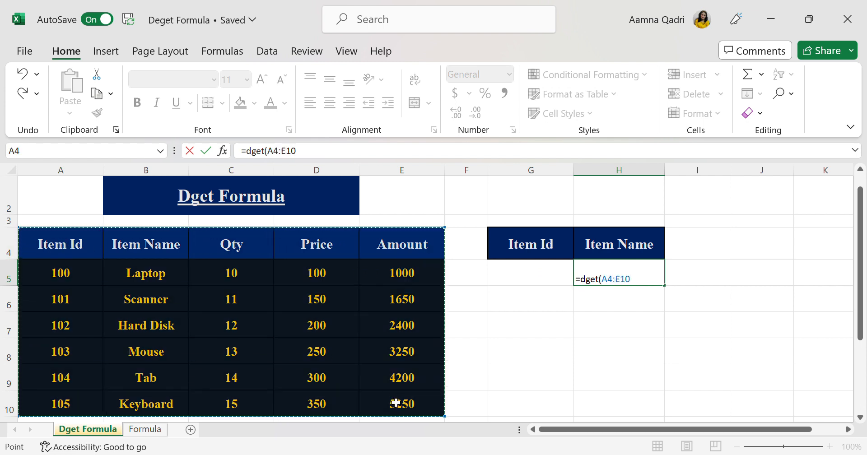
text(,)
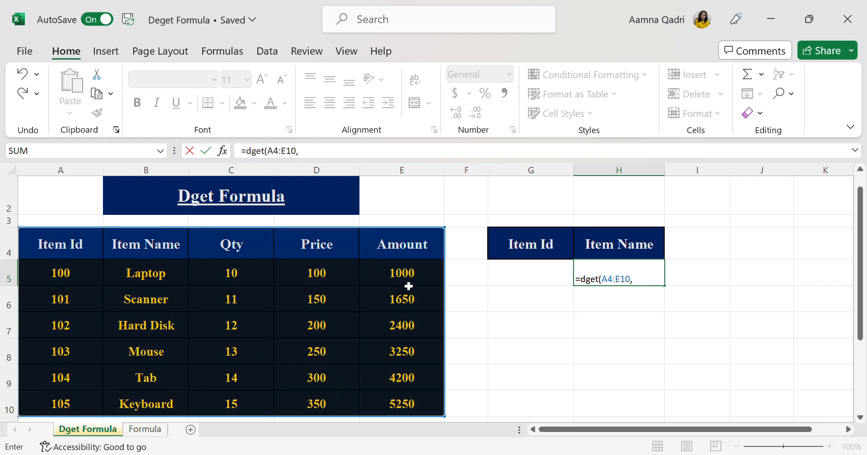
click(167, 252)
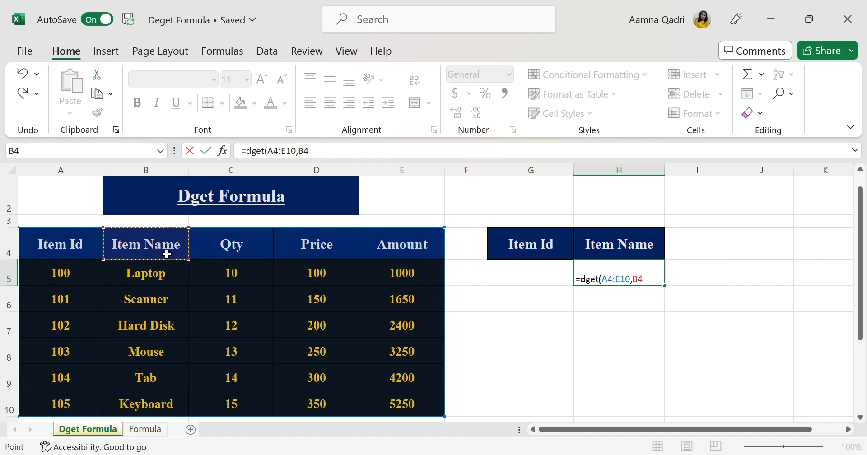
text(,)
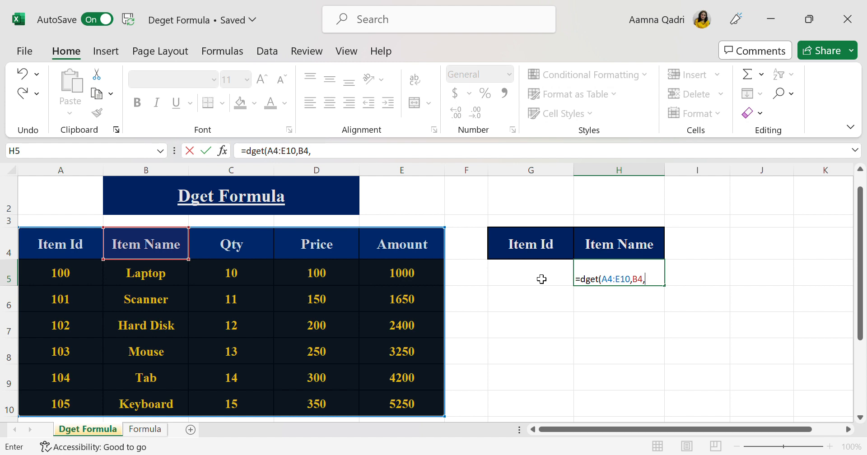
drag(537, 259, 542, 276)
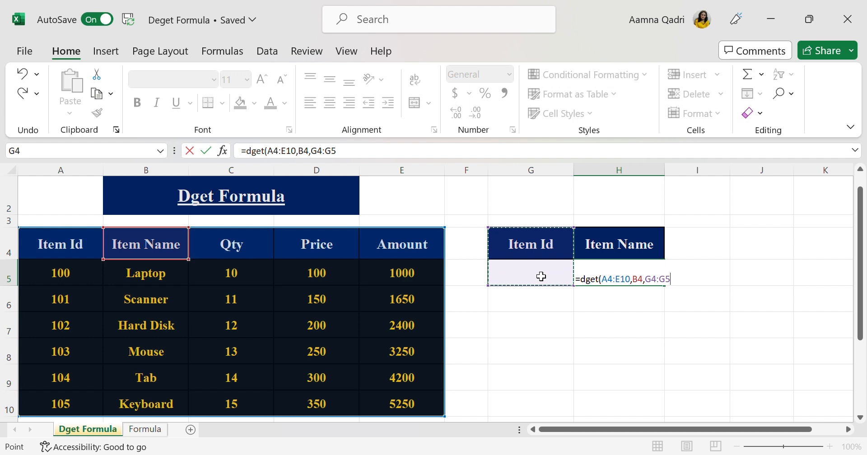
text())
key(Return)
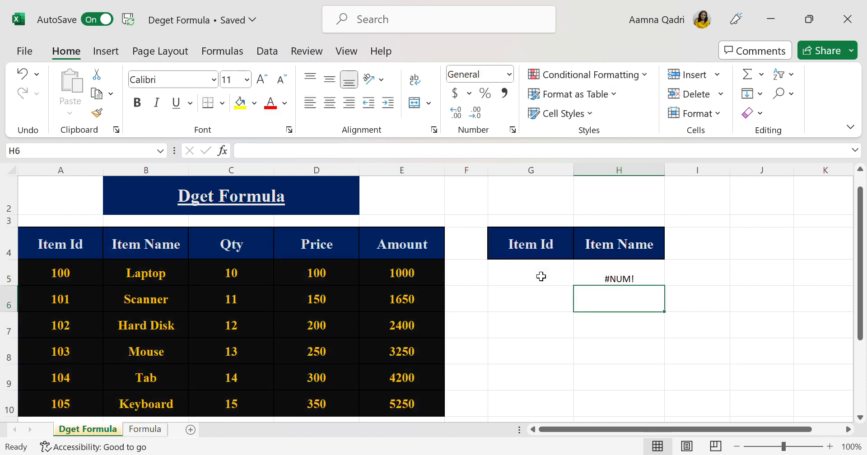
- Enter 100 as the Item Id in G5 to look up its item name
click(541, 276)
text(100)
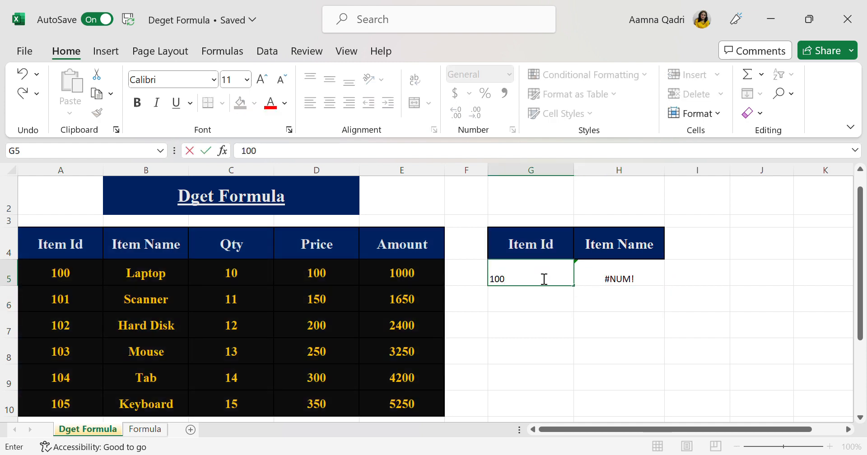
key(Return)
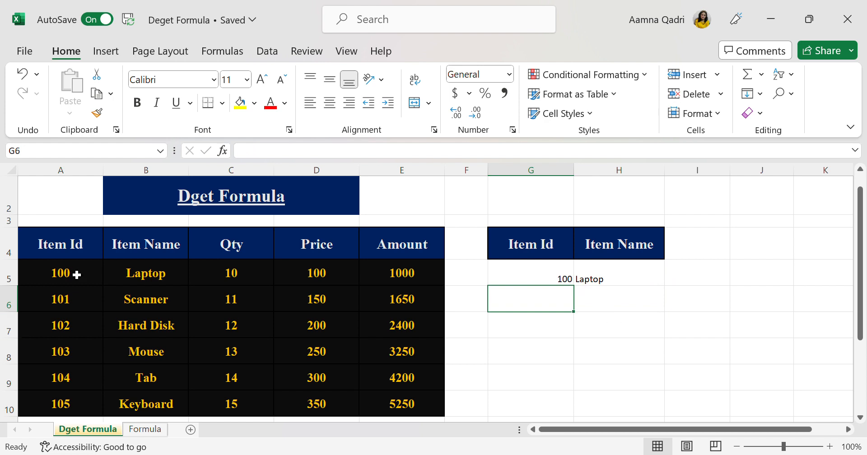
click(549, 344)
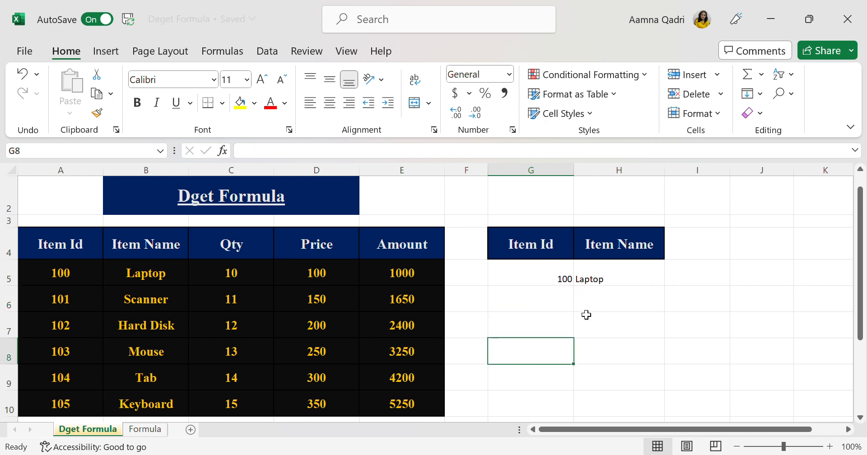
click(627, 323)
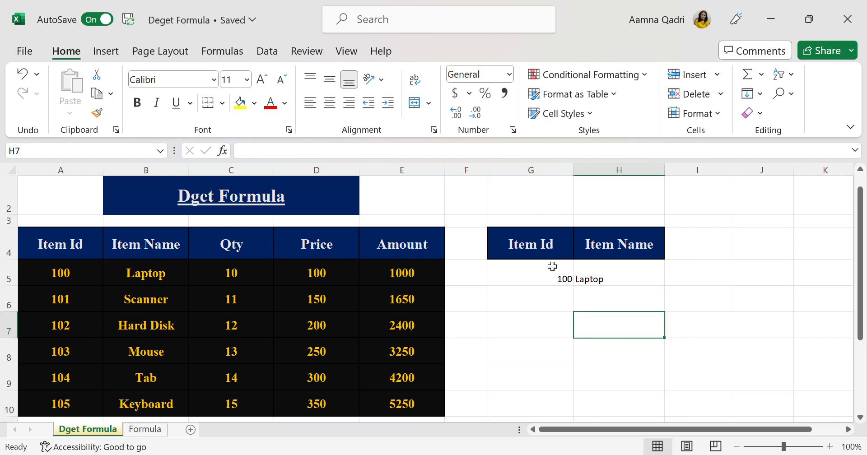
- Copy all five headers of the item table, A4:E4, to G7:K7
drag(82, 246, 373, 244)
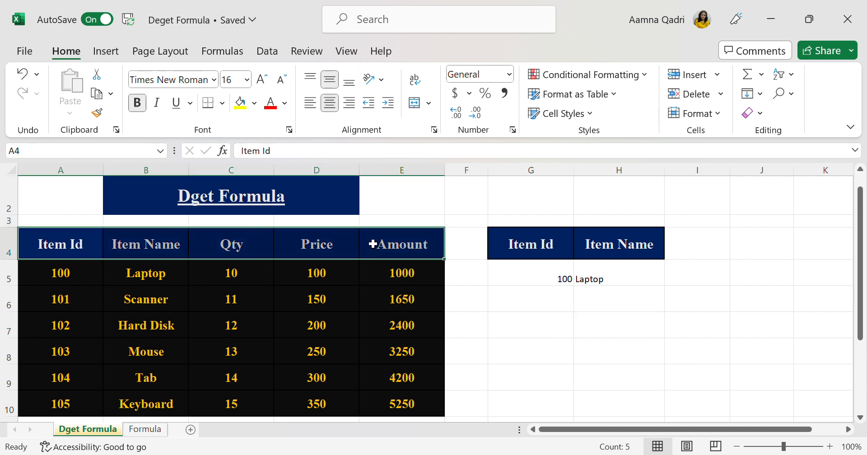
key(ctrl+c)
click(545, 330)
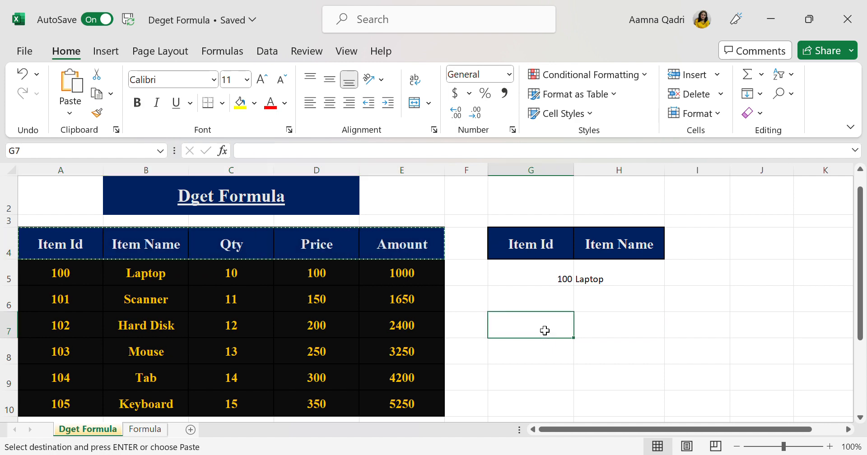
key(ctrl+v)
- Enter =dget($A$4:$E$10,B4,$G$7:$G$8) in H8 under the copied Item Name header
click(621, 351)
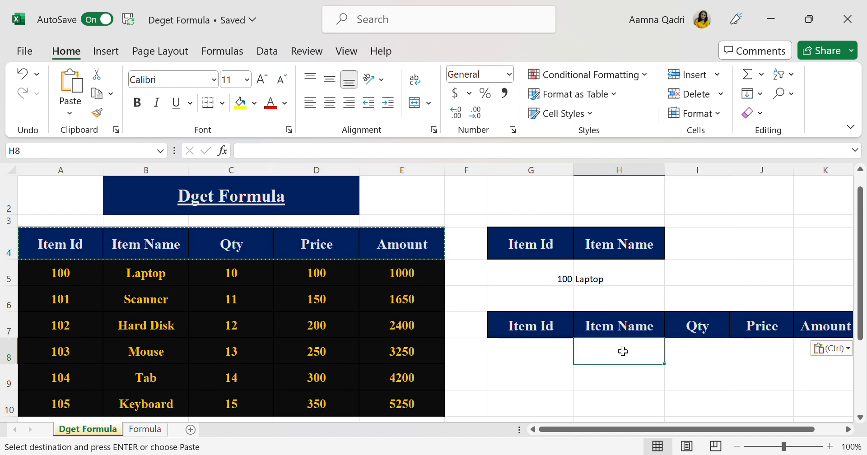
text(=)
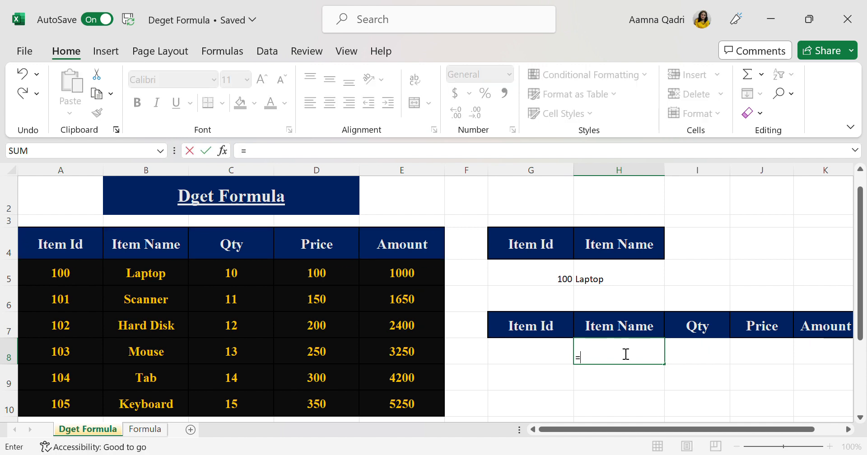
text(dget()
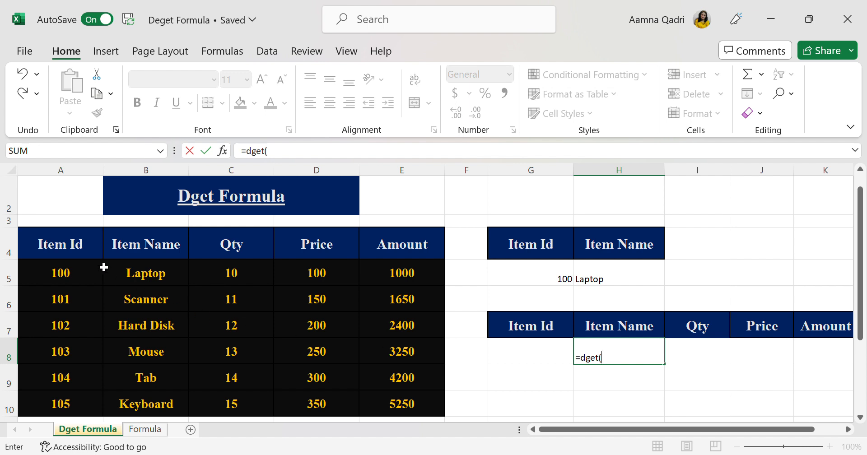
drag(84, 253, 394, 403)
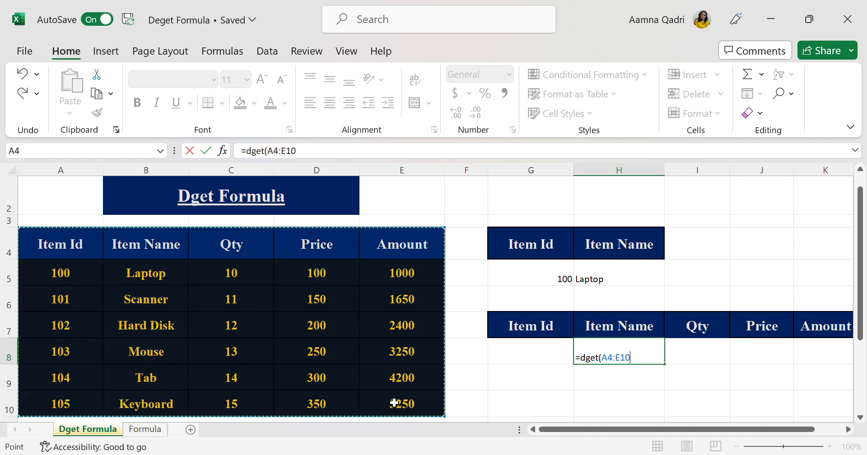
key(F4)
text(,)
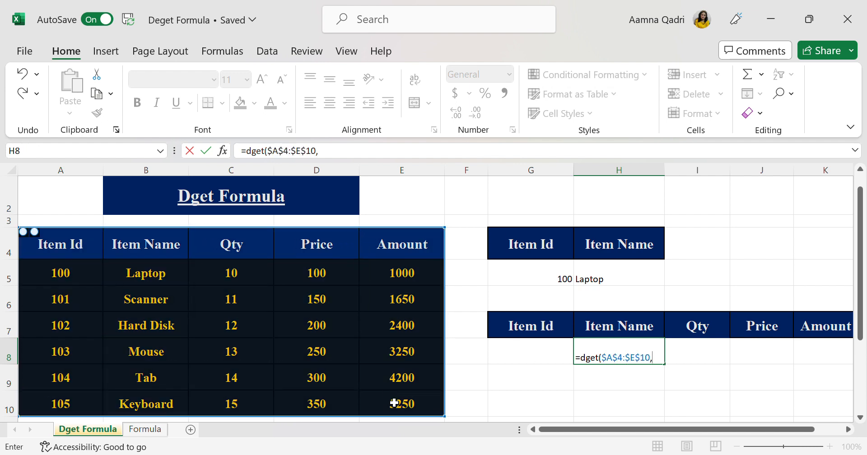
click(150, 251)
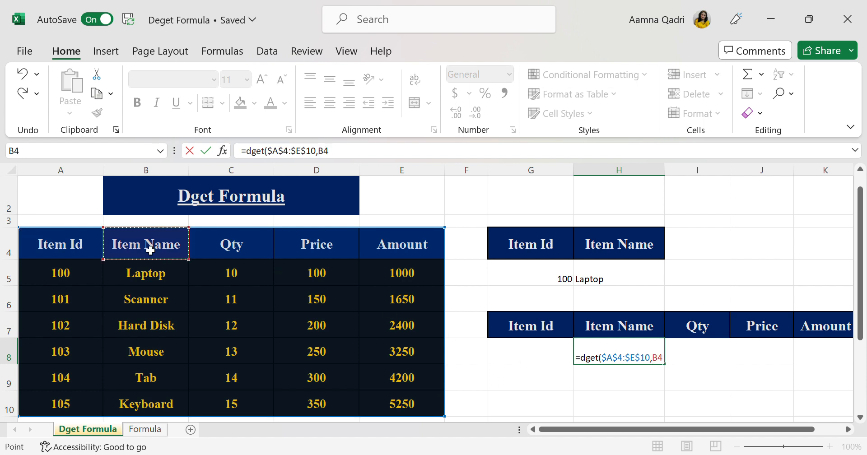
text(,)
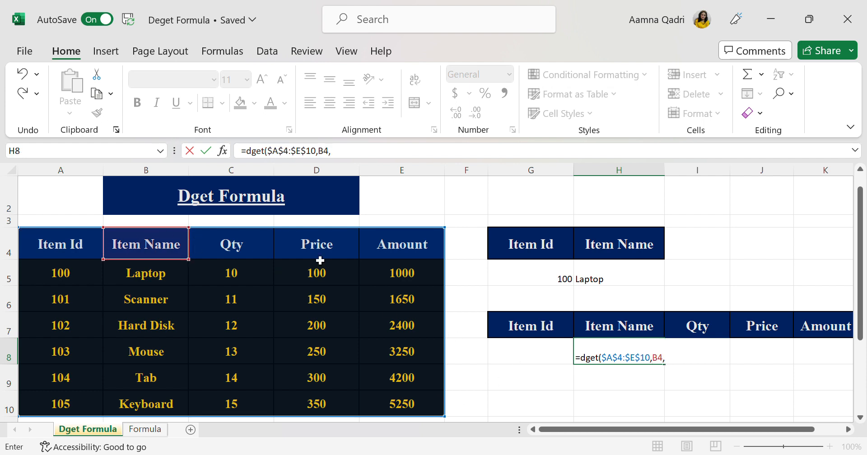
drag(530, 328, 548, 358)
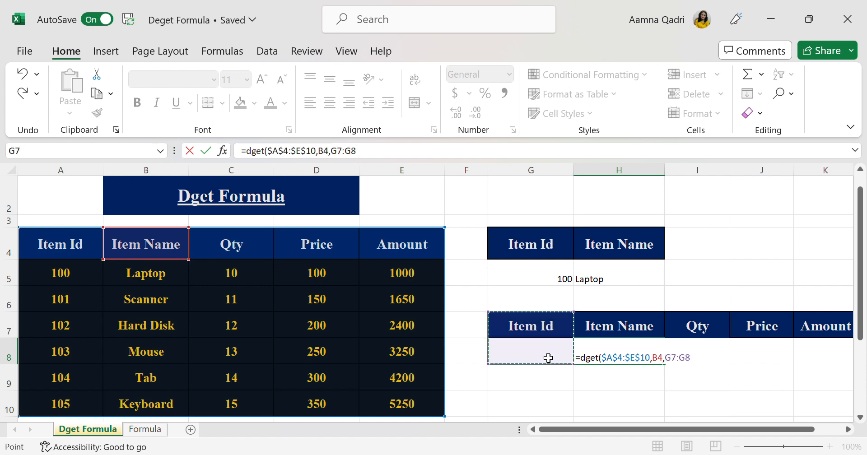
key(F4)
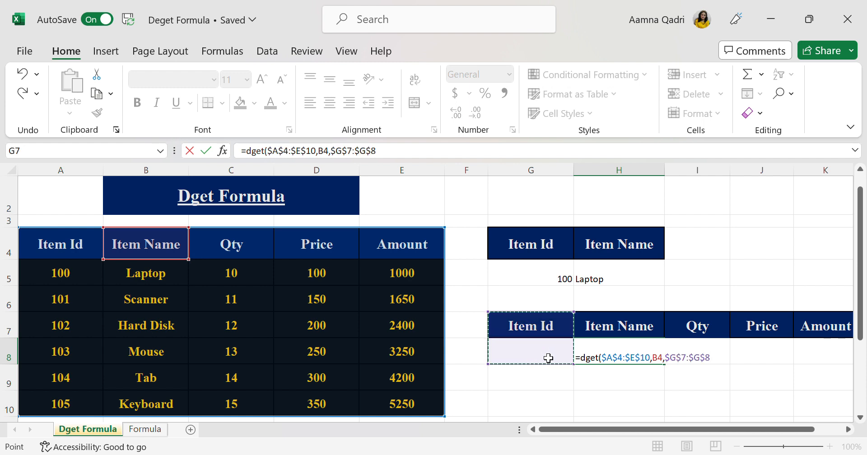
text())
key(Return)
- Enter 100 as the Item Id in G8
click(548, 358)
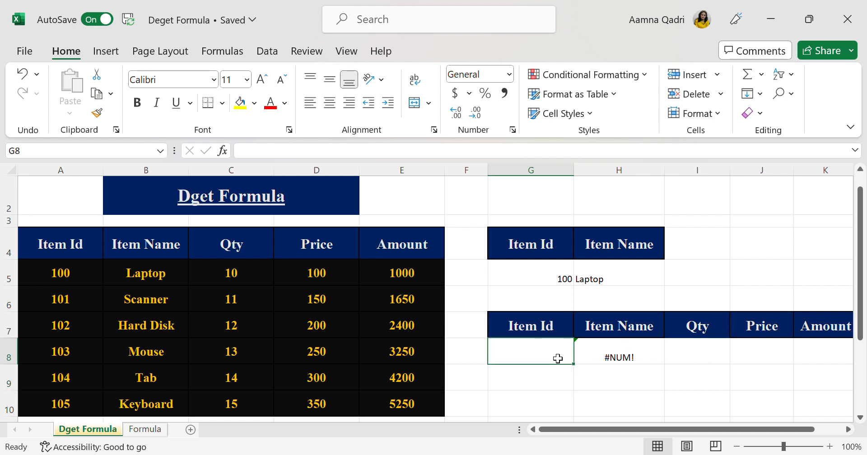
text(100)
key(Return)
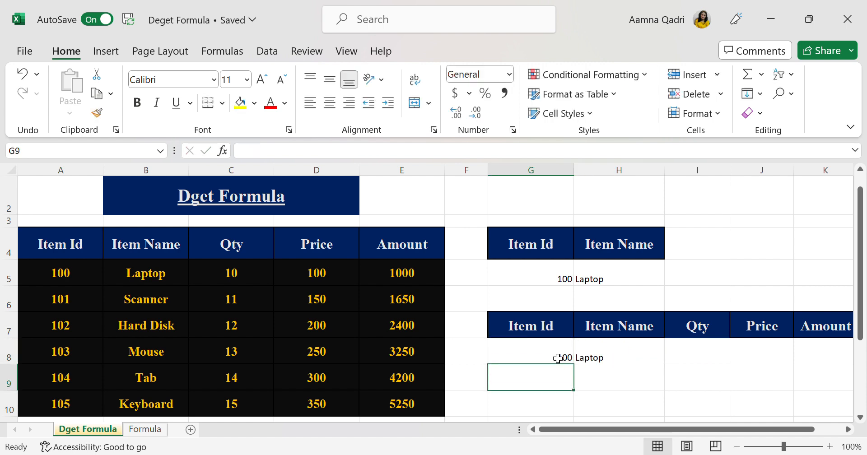
- Fill the DGET formula from H8 across to K8 for Qty, Price and Amount
click(625, 361)
drag(667, 367, 845, 360)
scroll(760, 405, right, 1)
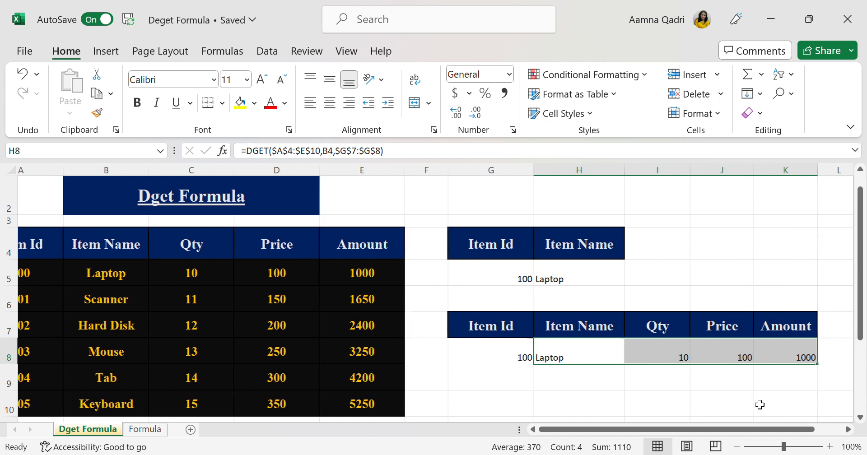
- Set the font size of the lookup row G8:K8 to 18
scroll(759, 405, left, 1)
drag(565, 358, 820, 354)
click(233, 79)
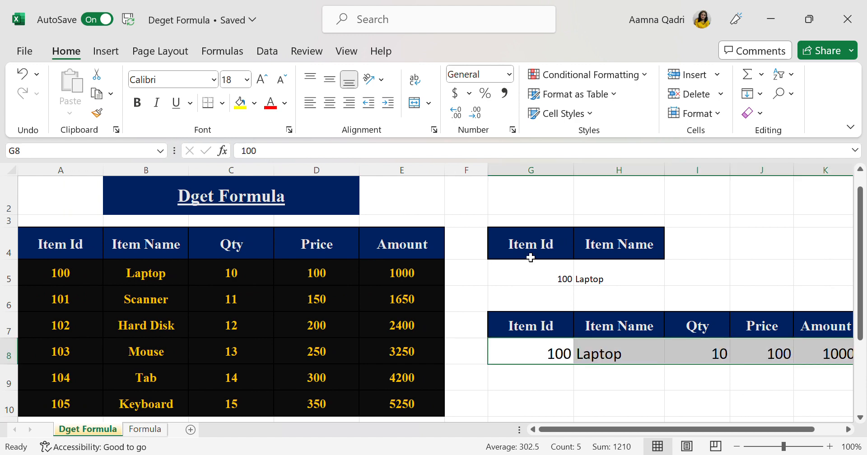
- Copy the formatting of G8 onto G5:H5 with Format Painter
click(537, 280)
click(553, 357)
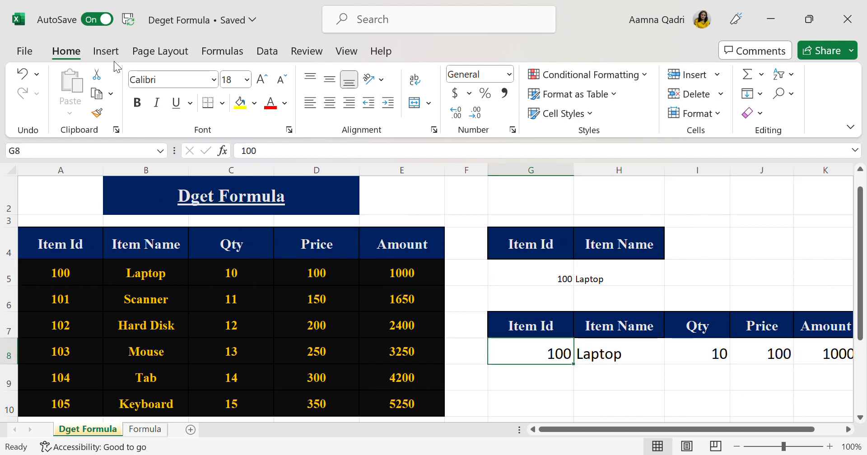
click(97, 113)
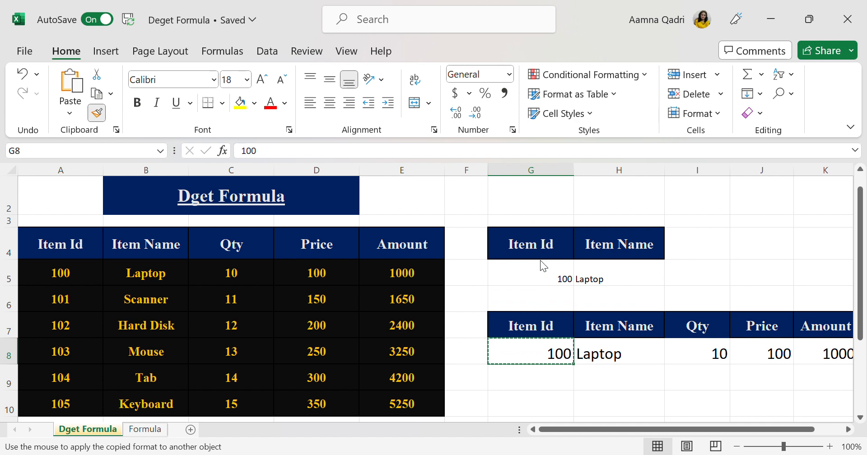
drag(555, 278, 629, 278)
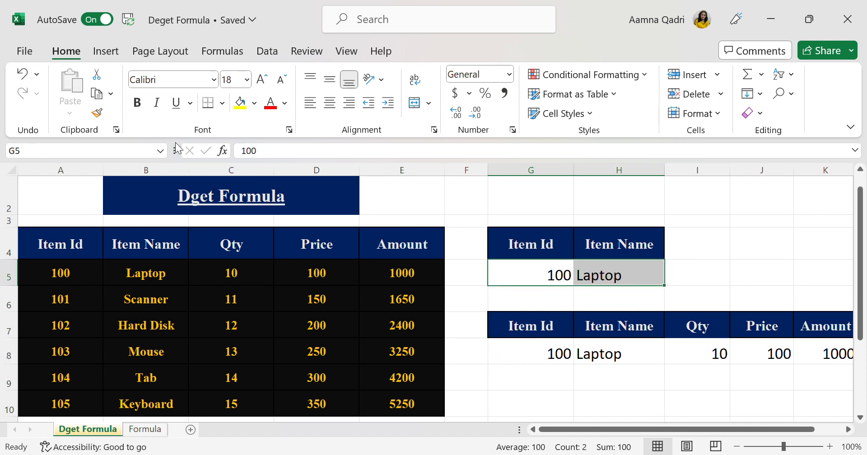
click(98, 116)
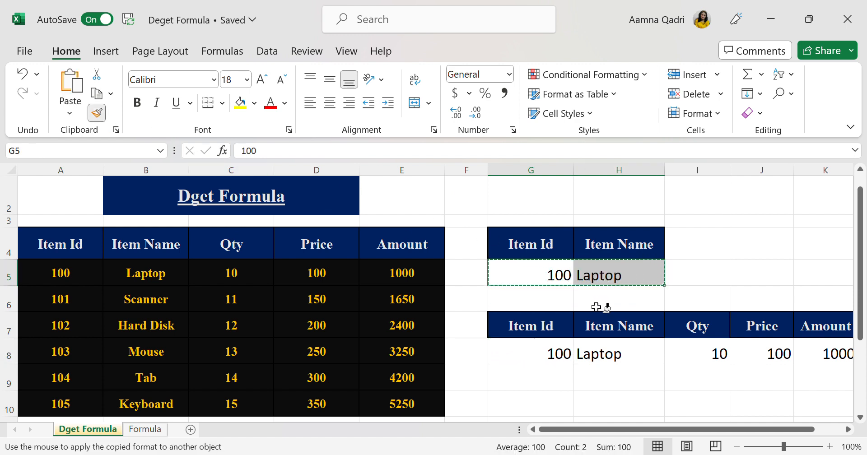
click(94, 116)
- Clear the contents and formatting of the first lookup table in G4:H5
scroll(583, 311, down, 1)
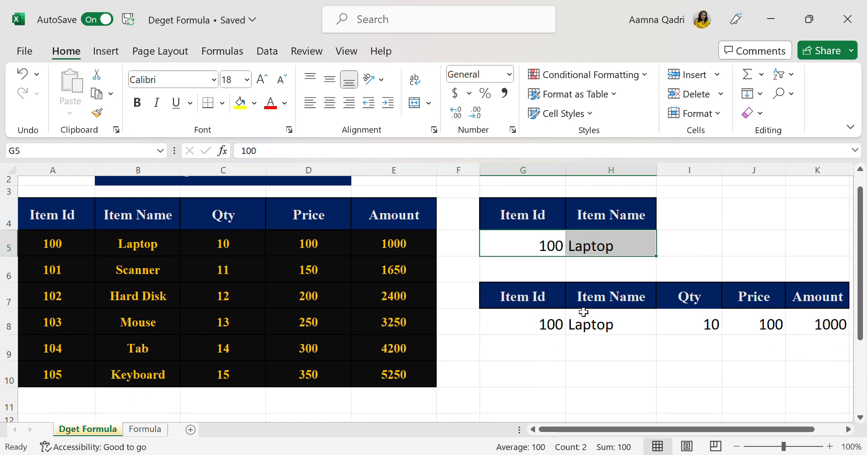
scroll(583, 312, up, 1)
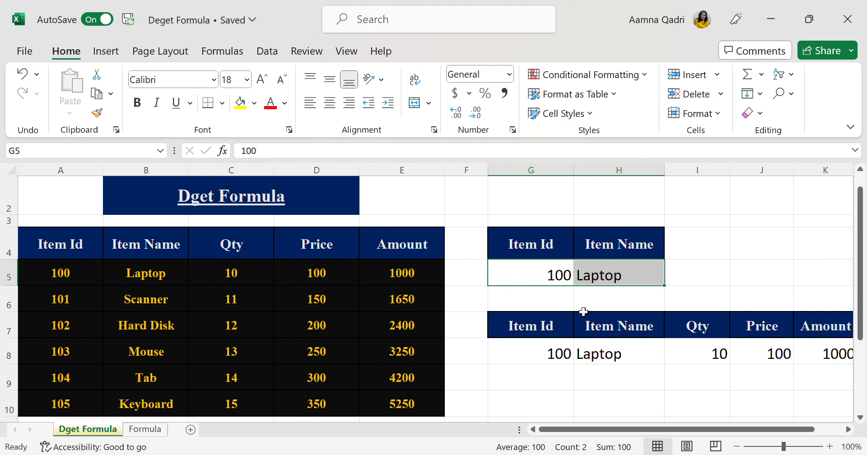
scroll(583, 311, down, 1)
scroll(582, 309, up, 1)
drag(528, 246, 605, 276)
click(757, 114)
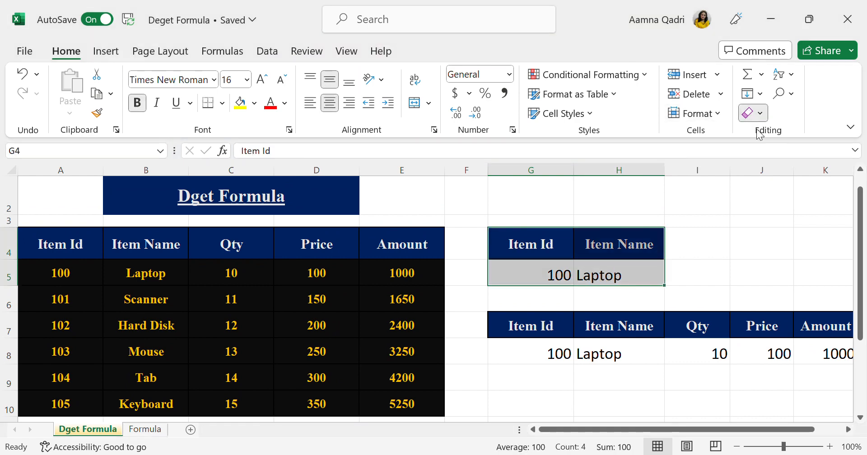
click(757, 133)
click(714, 236)
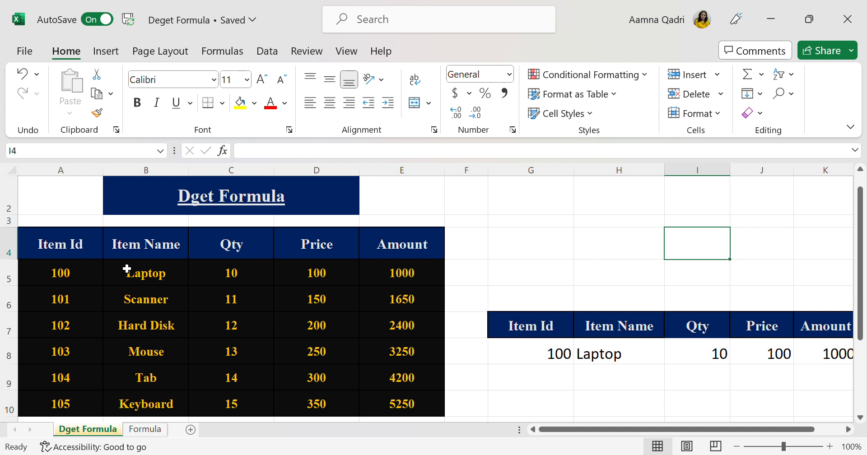
- Copy the Item Name header to G4 and the Item Id header to H4
click(184, 258)
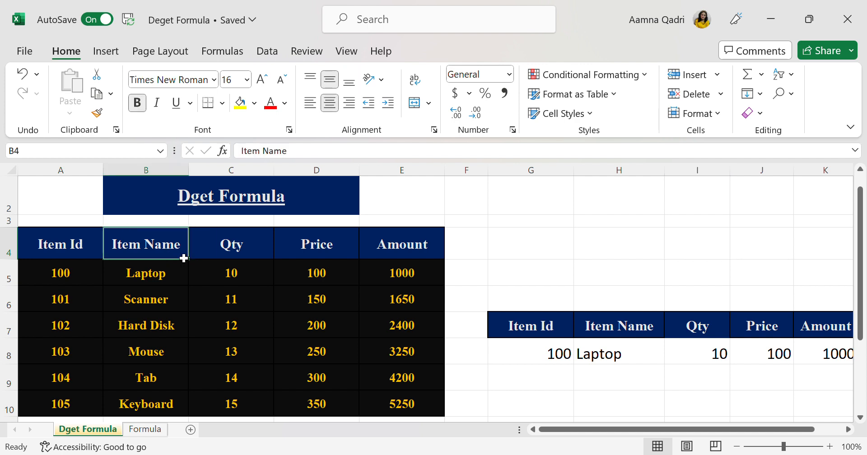
key(ctrl+c)
click(547, 248)
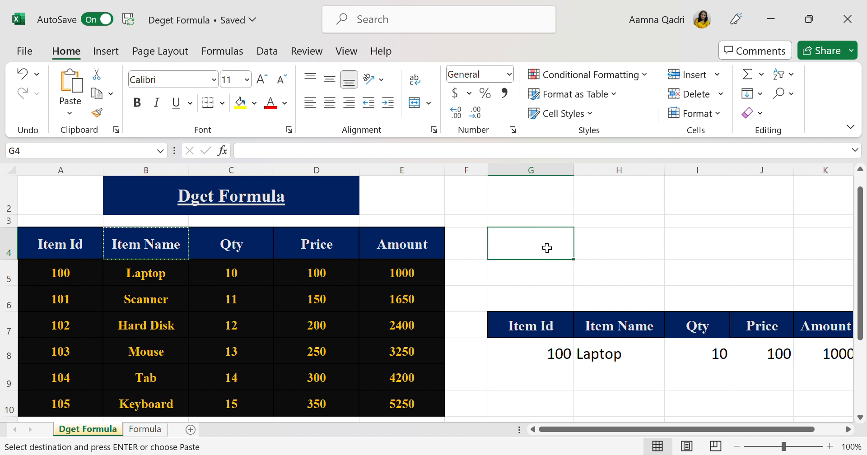
key(ctrl+v)
click(88, 253)
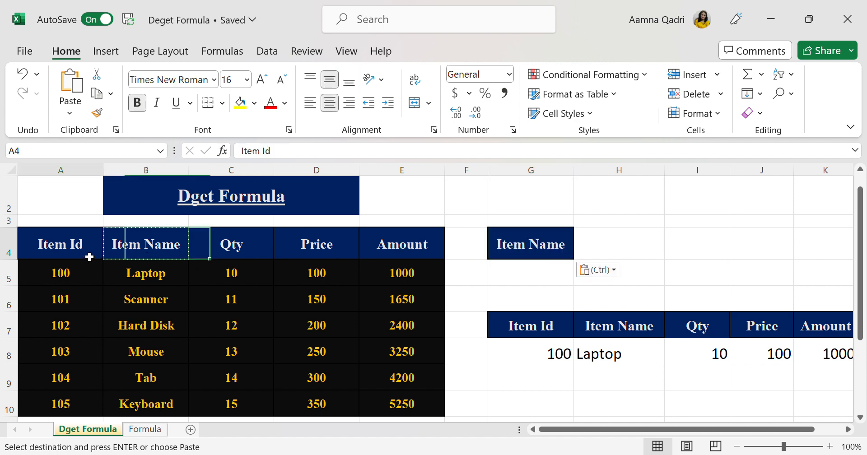
key(ctrl+c)
click(615, 239)
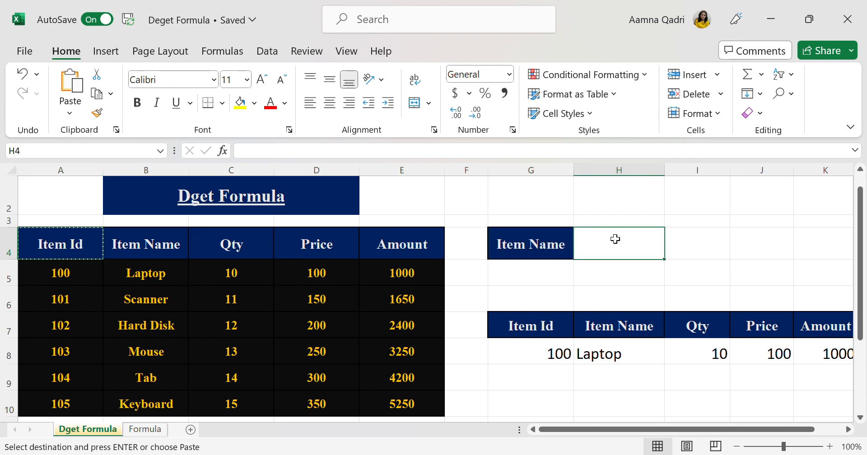
key(ctrl+v)
- Enter =DGET(A4:E10,1,G4:G5) in H5 to look up the Item Id by Item Name
click(627, 275)
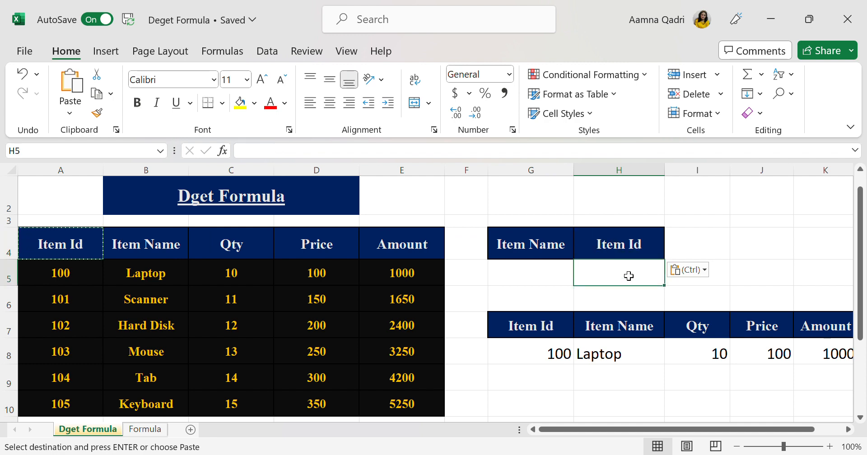
text(=)
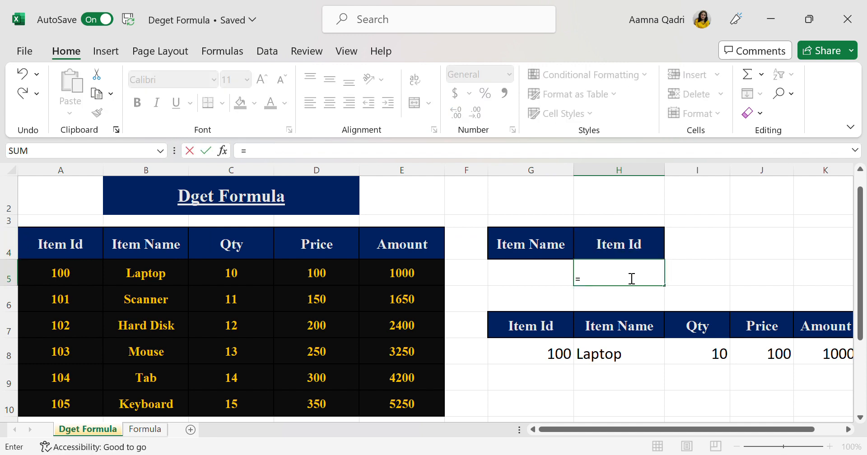
text(dget()
drag(68, 252, 395, 409)
text(,)
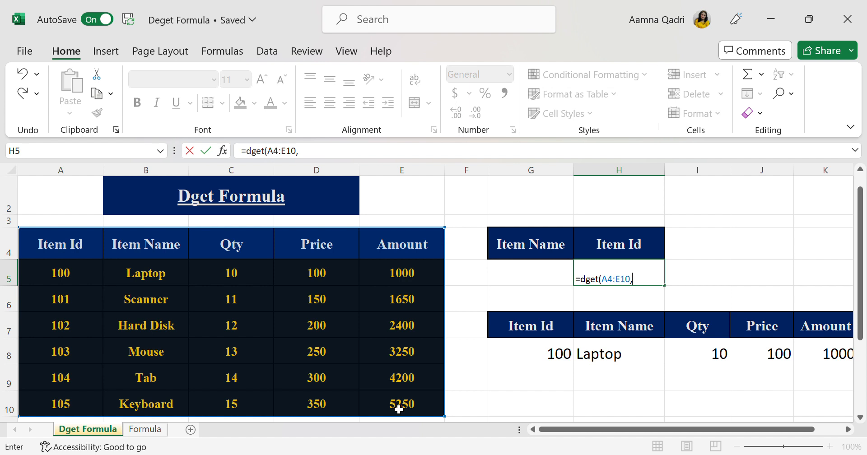
text(1,)
drag(510, 254, 516, 274)
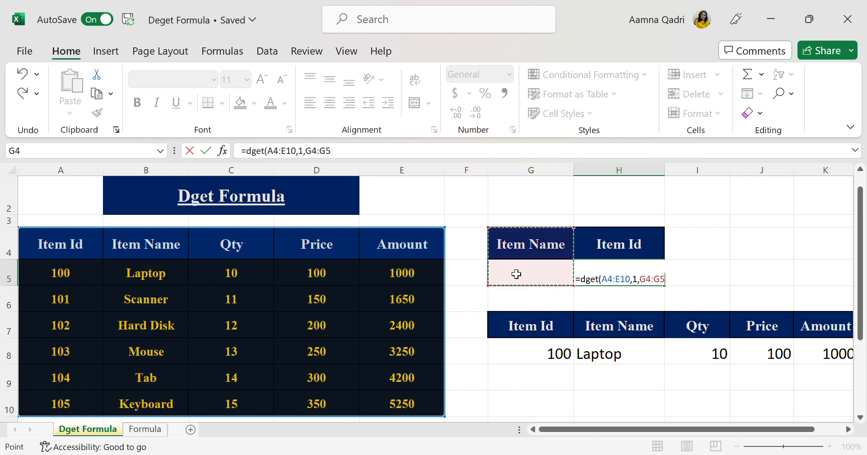
text())
key(Return)
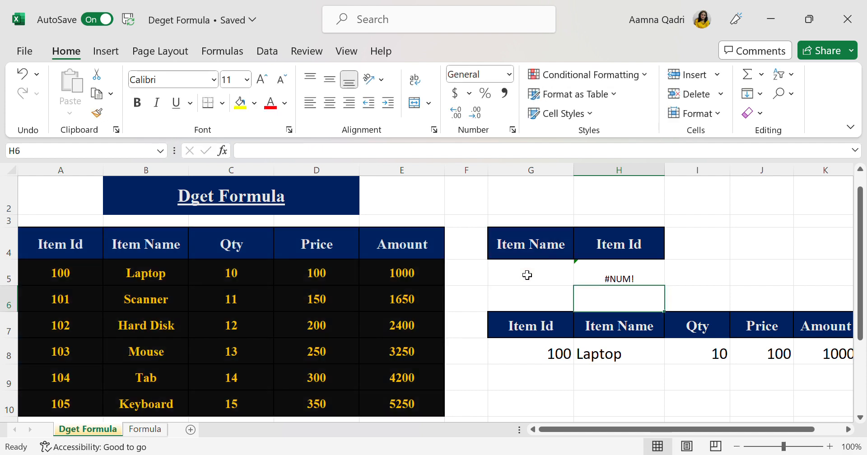
- Copy Laptop from B5 into G5 as the Item Name criterion
click(553, 279)
click(170, 284)
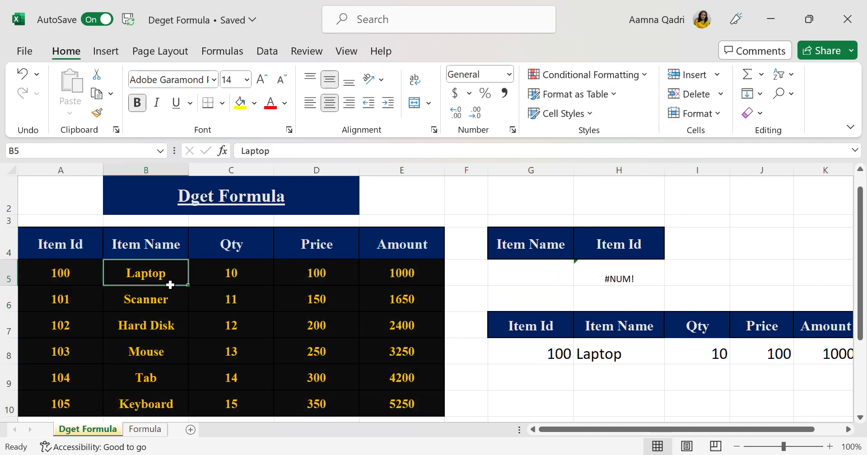
key(ctrl+c)
click(511, 288)
key(ctrl+v)
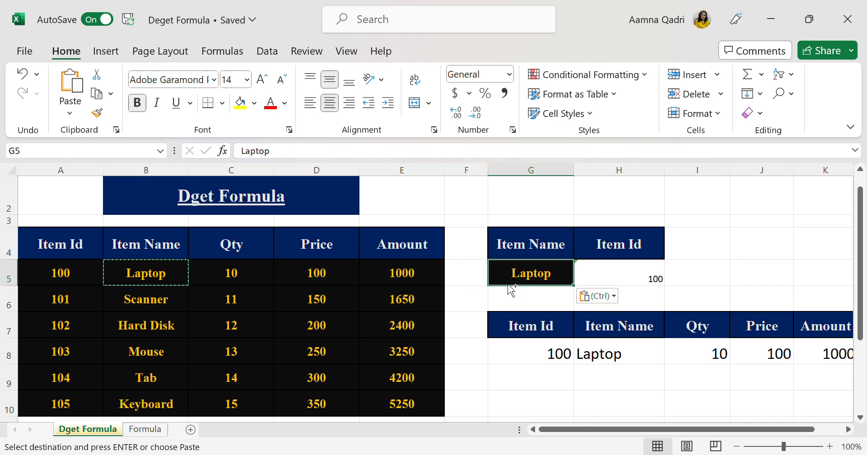
- Compare the DGET formula in H5 with the ones in I8 and H8 of the details table
click(655, 279)
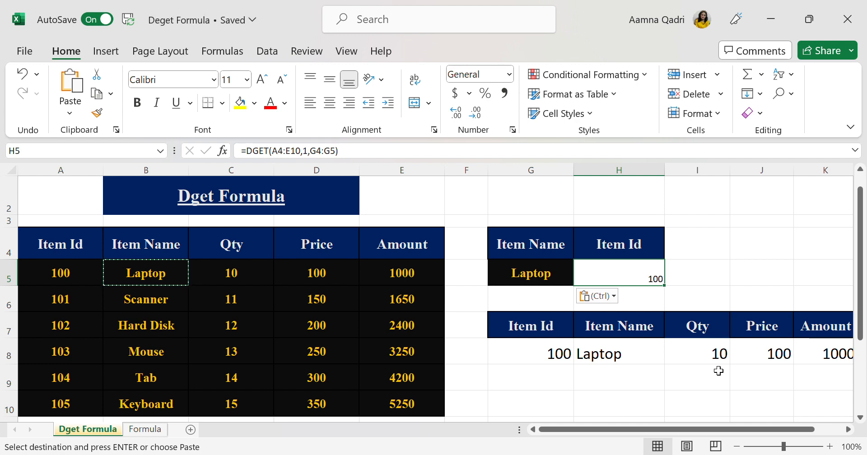
click(681, 359)
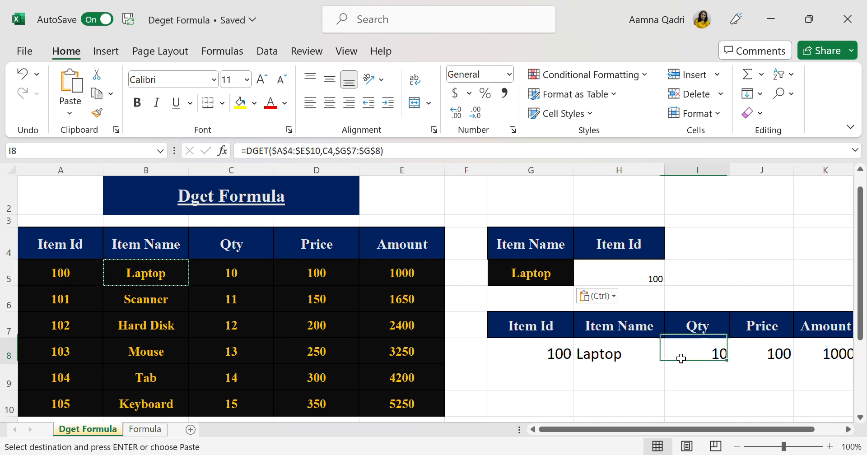
click(705, 277)
click(660, 363)
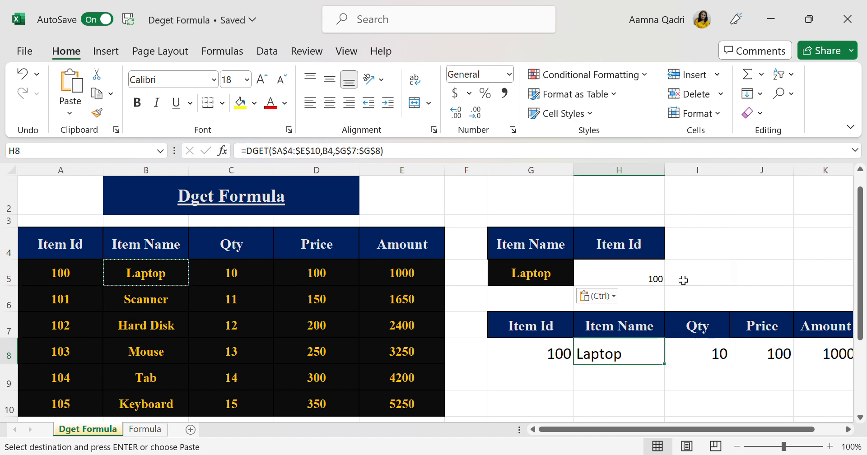
click(701, 279)
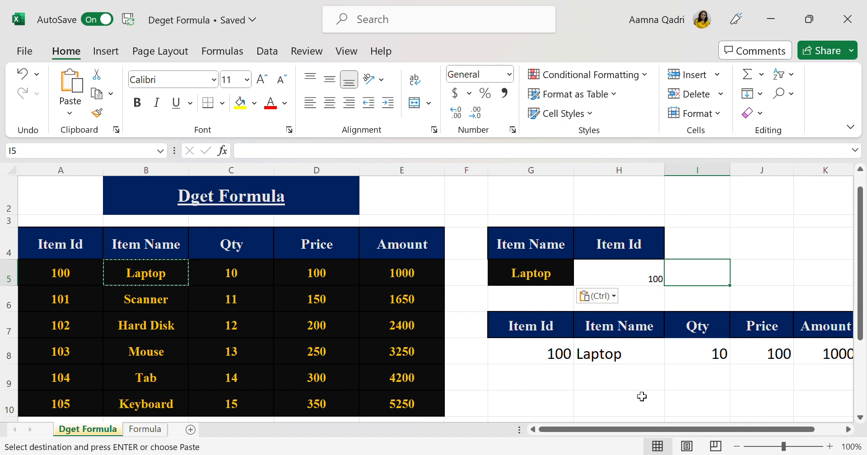
scroll(642, 396, down, 1)
scroll(641, 396, up, 1)
click(633, 375)
scroll(633, 367, down, 1)
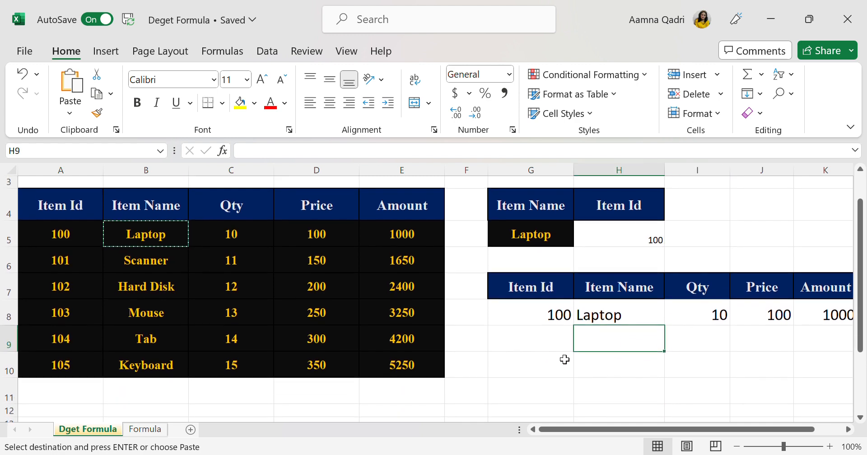
- Copy the Amount header to G10 and the Item Name header to H10
click(564, 359)
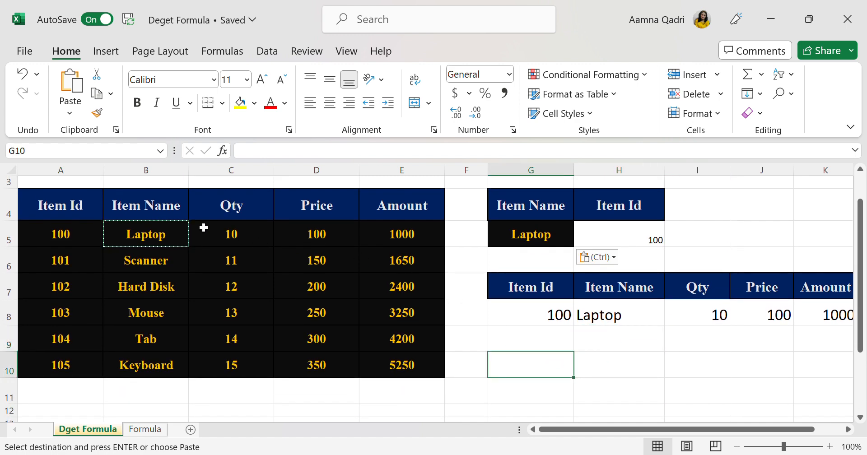
click(101, 202)
click(421, 218)
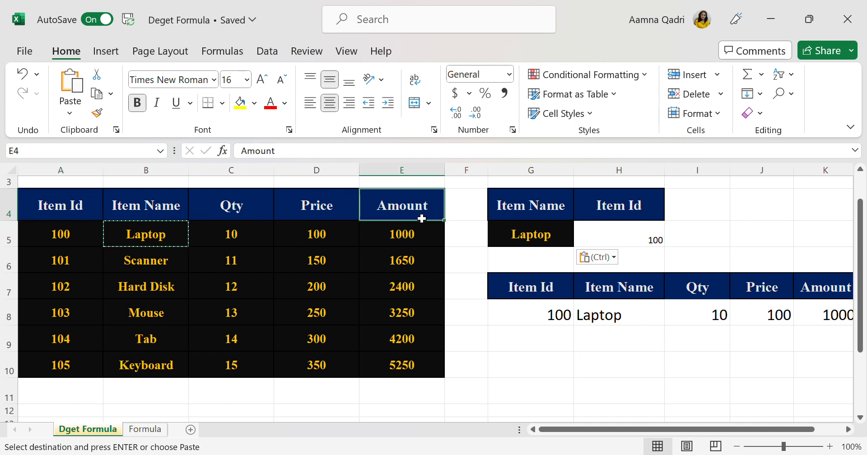
key(ctrl+c)
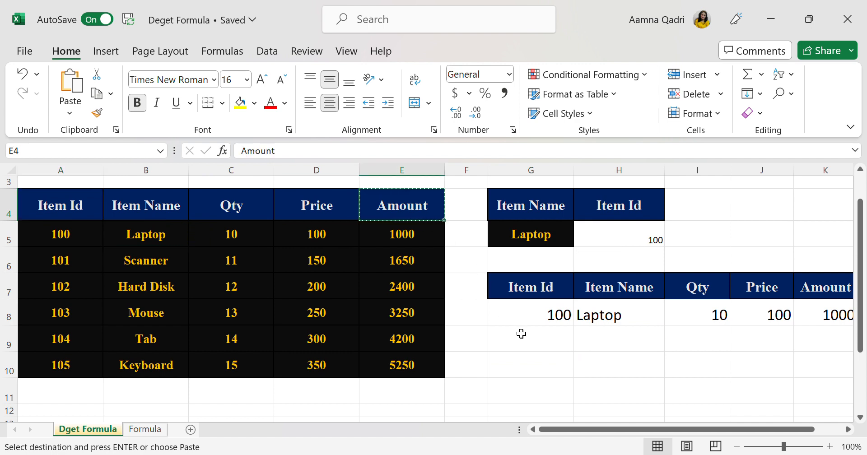
click(541, 364)
key(ctrl+v)
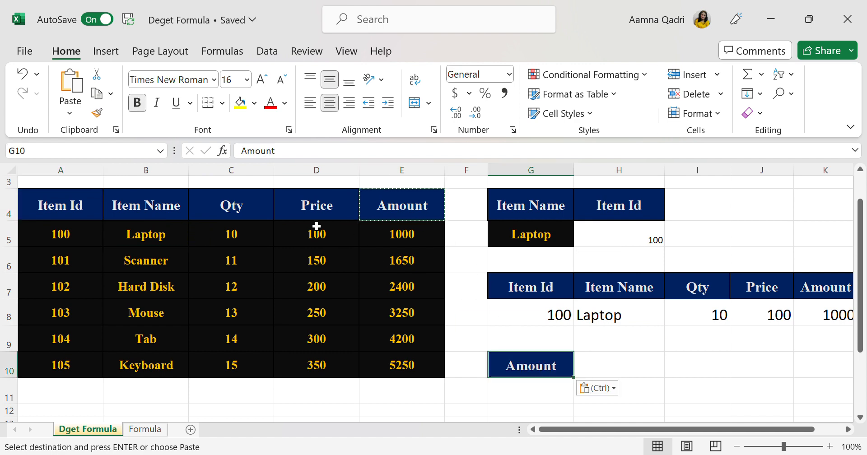
click(168, 203)
key(ctrl+c)
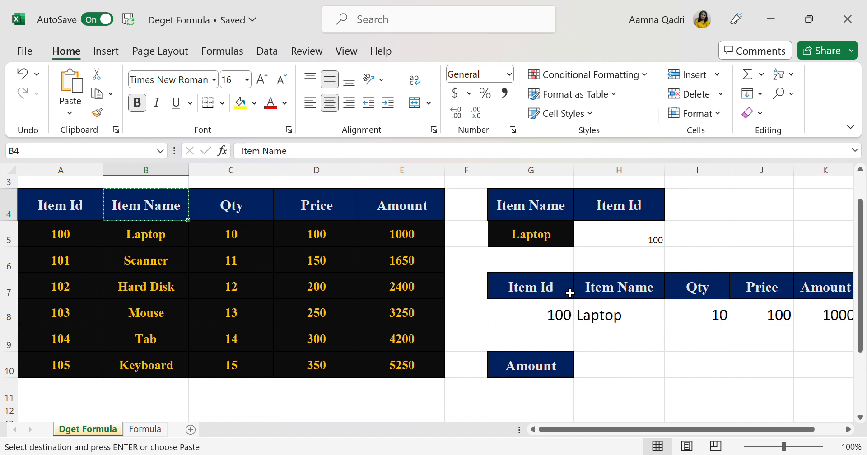
click(600, 369)
key(ctrl+v)
- Enter =DGET(A4:E10,"Item Name",G10:G11) in H11 to look up the item name by amount
click(608, 396)
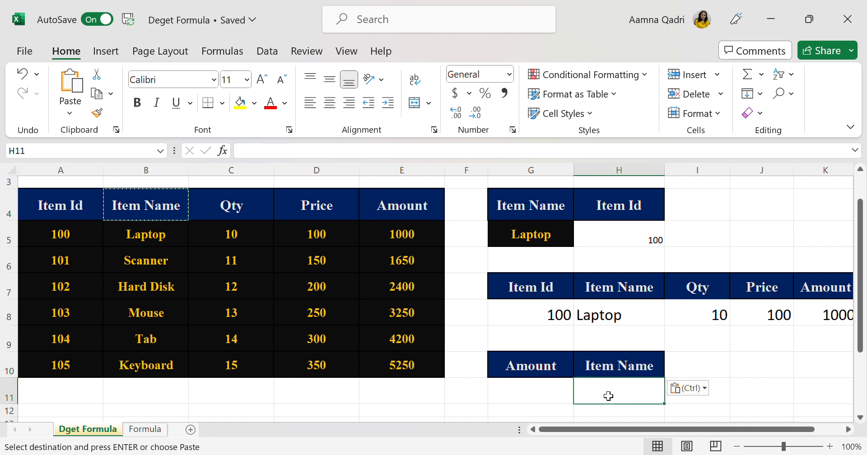
text(=dget()
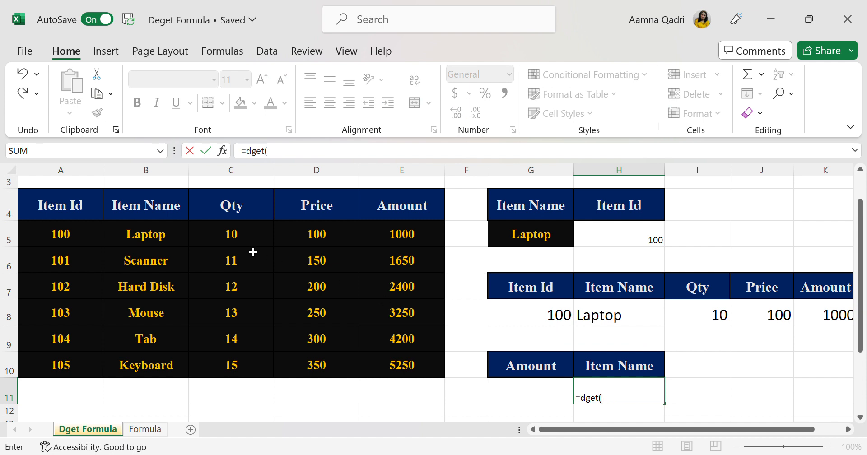
drag(88, 213, 412, 359)
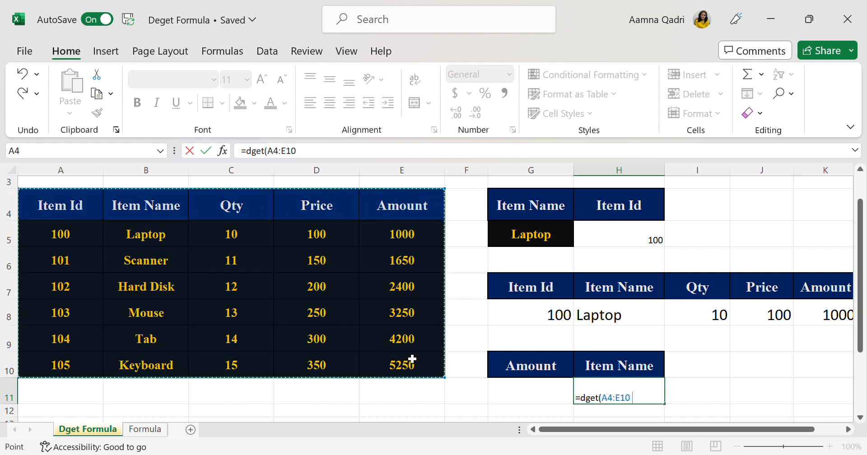
text(,)
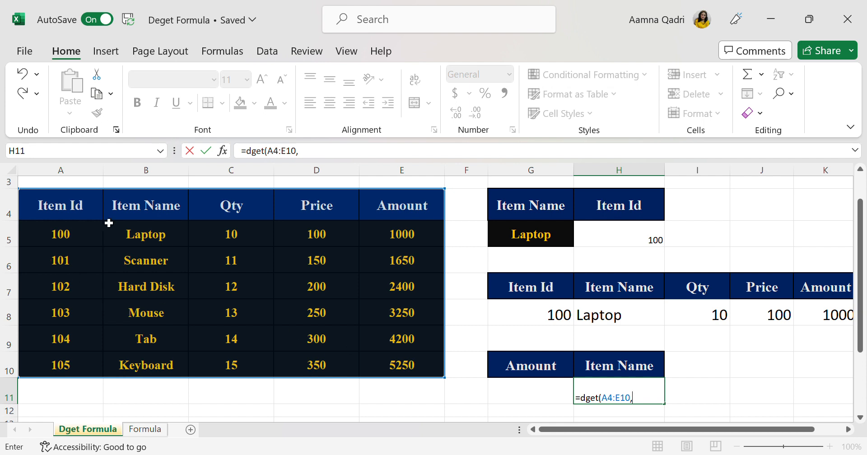
click(151, 220)
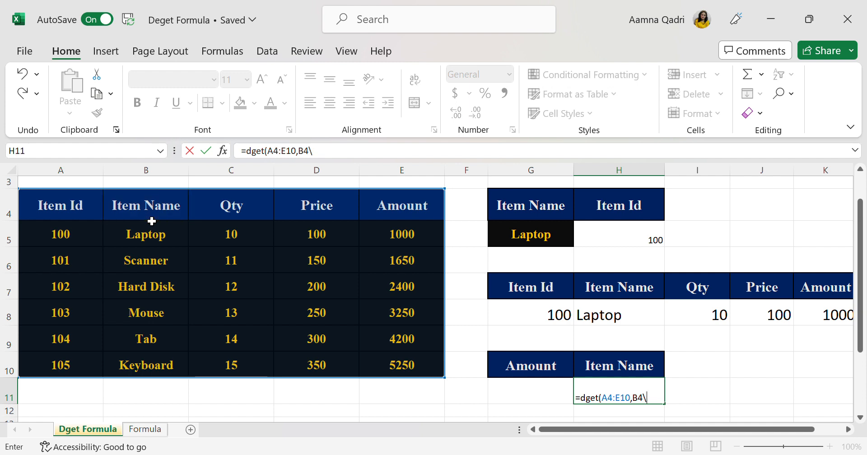
key(BackSpace)
text(Item Name)
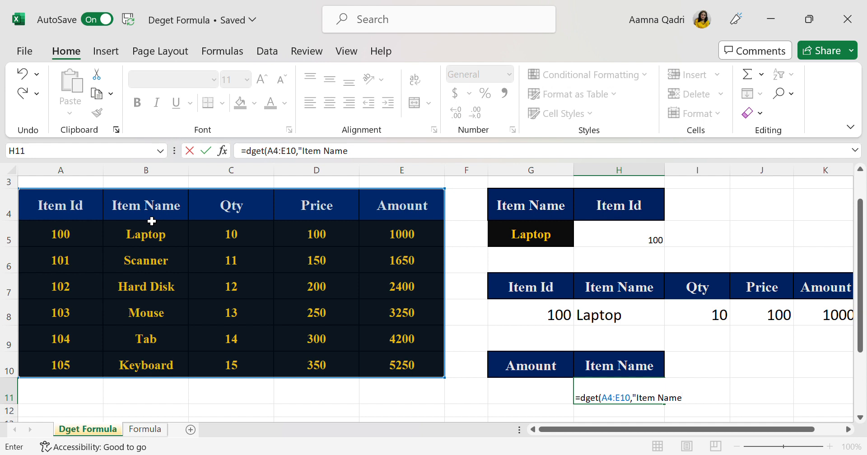
text(")
click(515, 371)
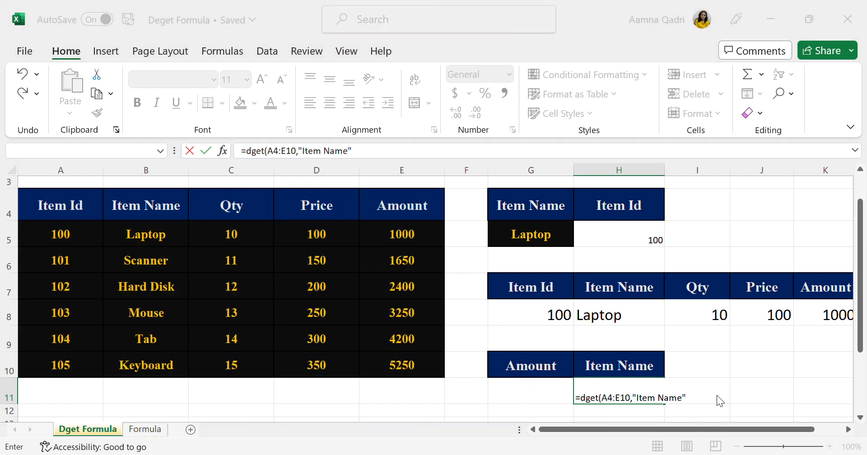
click(454, 279)
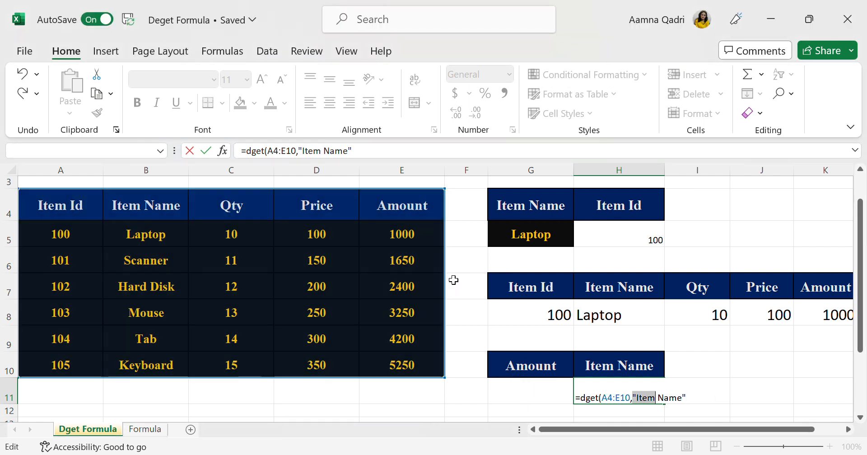
click(697, 408)
text(,)
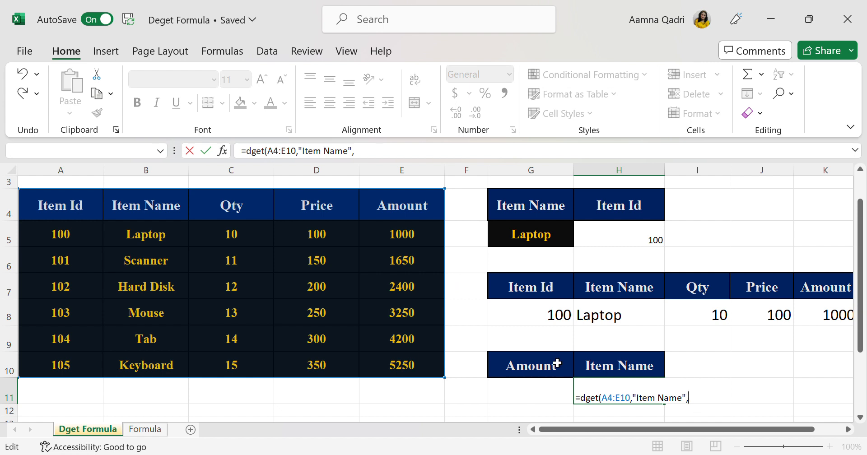
drag(555, 364, 559, 396)
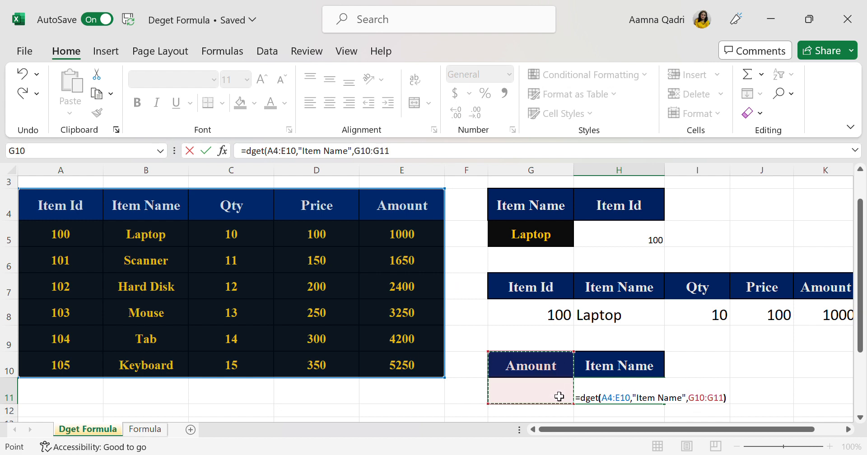
key(Return)
- Enter 1000 in G11 as the Amount criterion
click(542, 395)
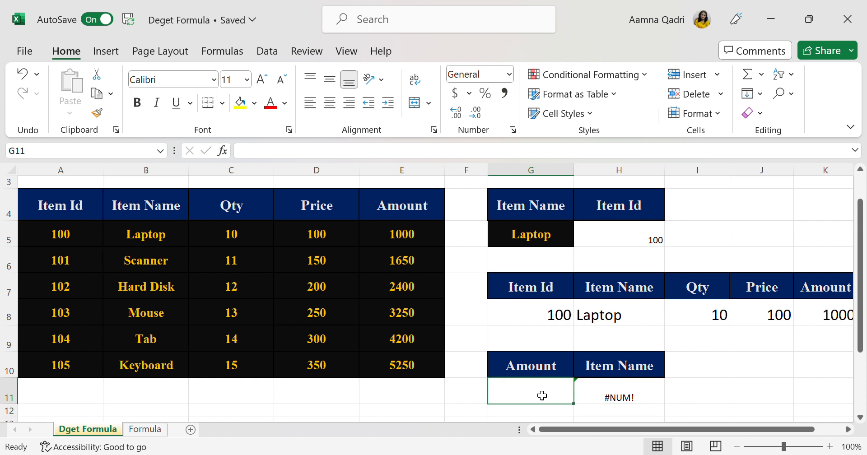
text(1000)
key(Return)
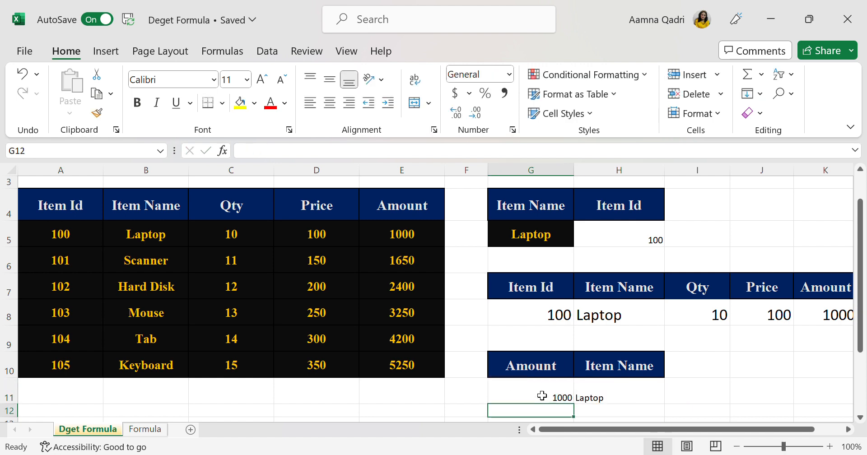
- Remove the "Item Name" field argument from the DGET formula in H11
click(607, 398)
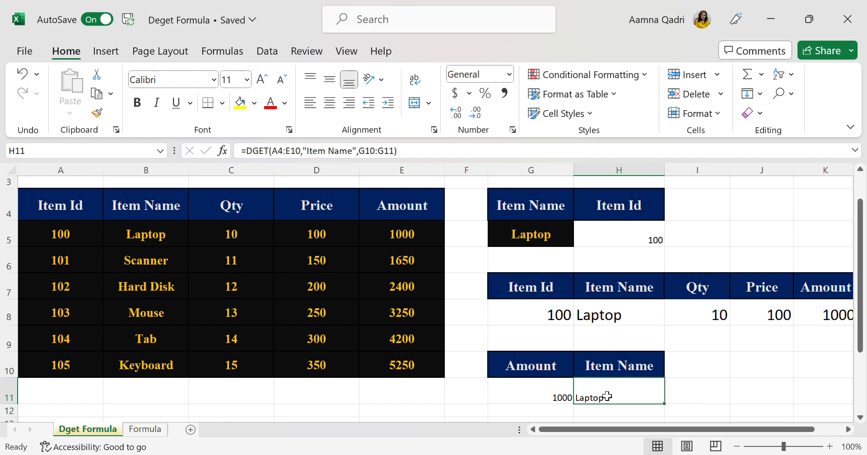
double_click(607, 397)
drag(605, 398, 694, 398)
click(695, 397)
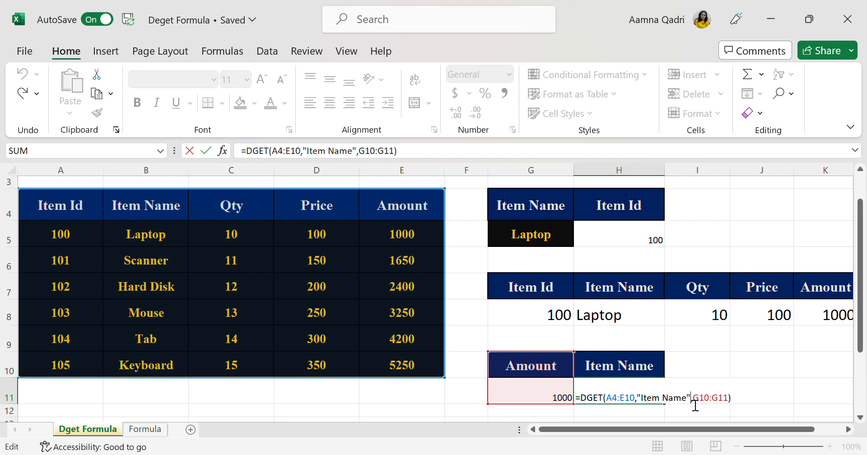
drag(696, 405, 645, 401)
key(BackSpace)
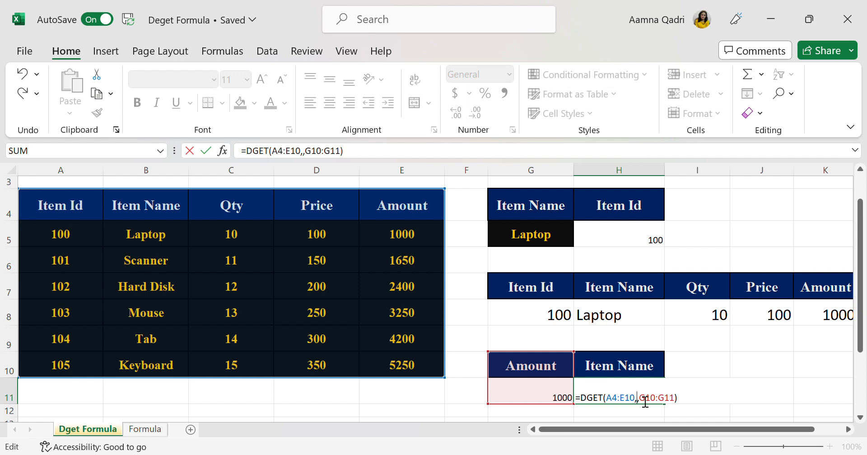
click(186, 217)
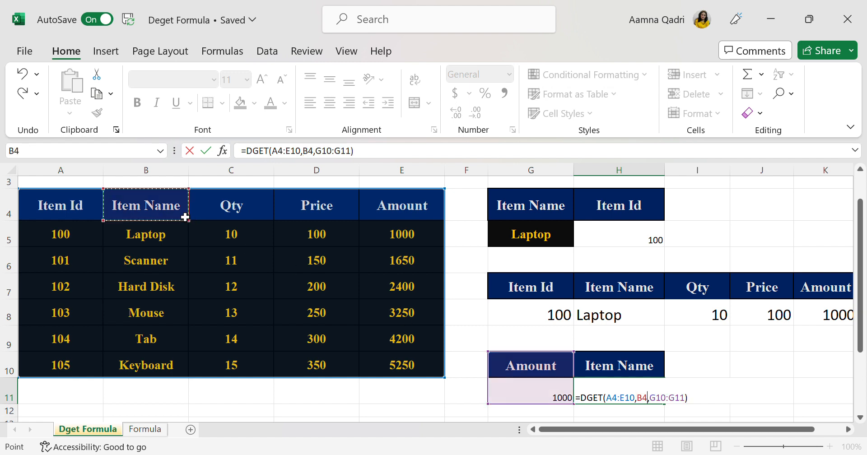
key(BackSpace)
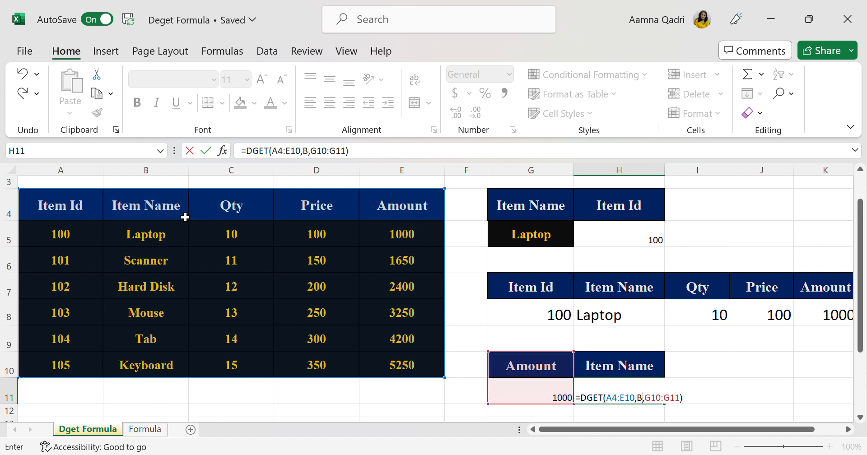
key(BackSpace)
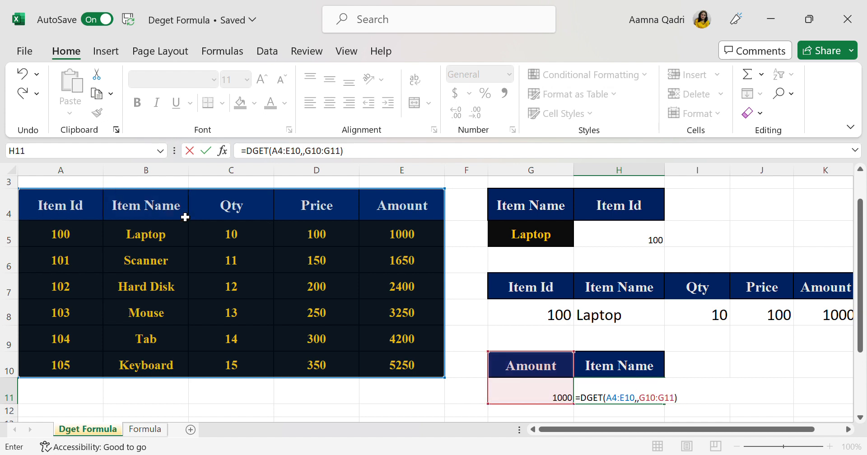
- Set the field argument of the DGET formula in H11 to column number 2 and commit the formula
text(2)
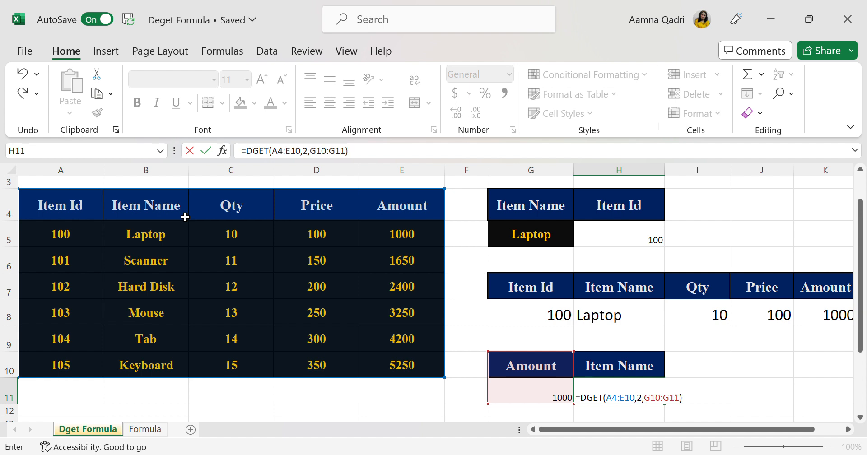
click(693, 401)
key(Return)
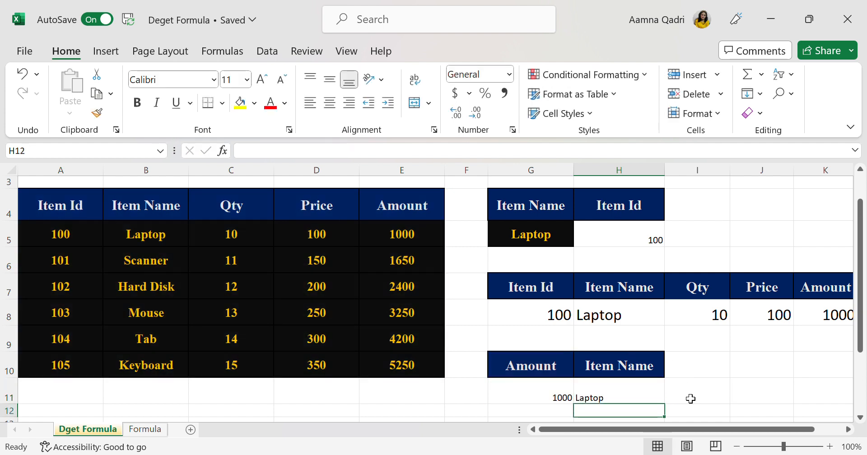